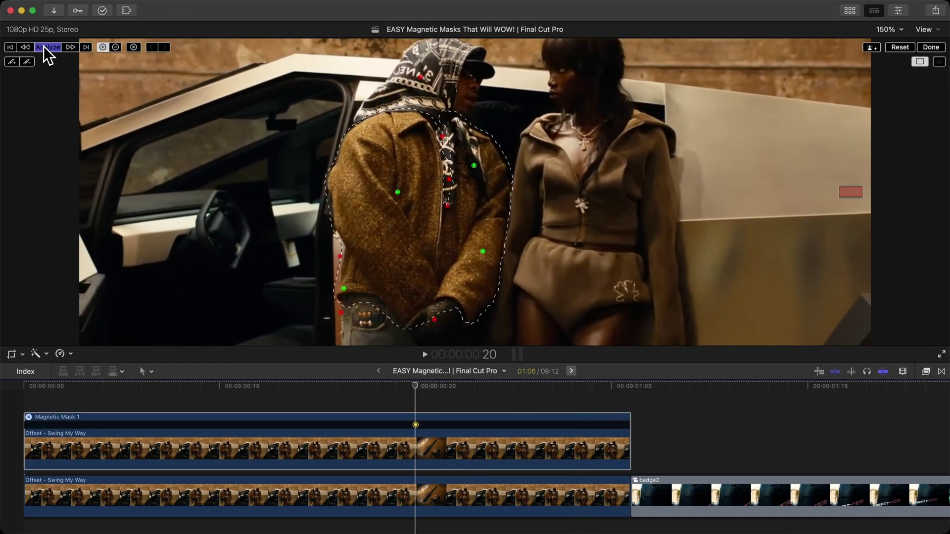
- Analyze the jacket's magnetic mask across the upper clip and check the isolated jacket with the bottom clip disabled
click(46, 47)
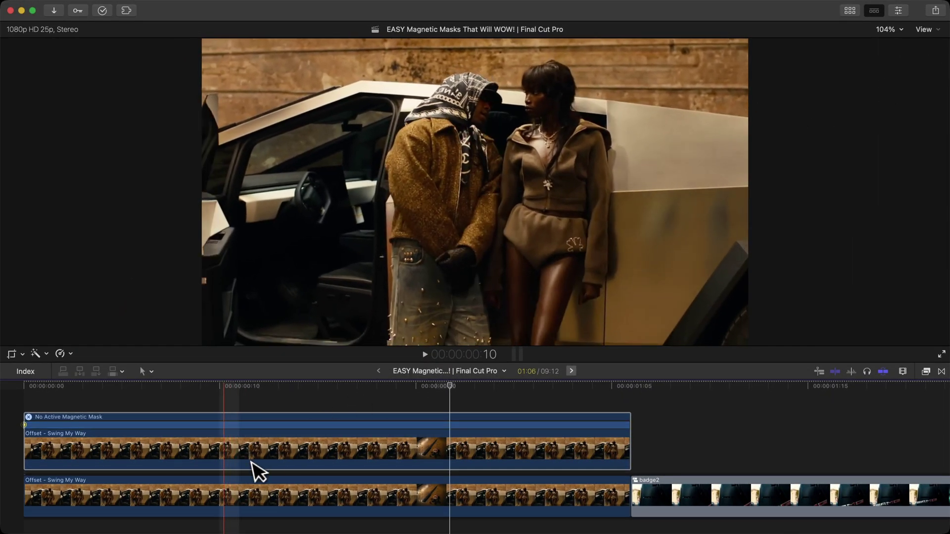
click(209, 490)
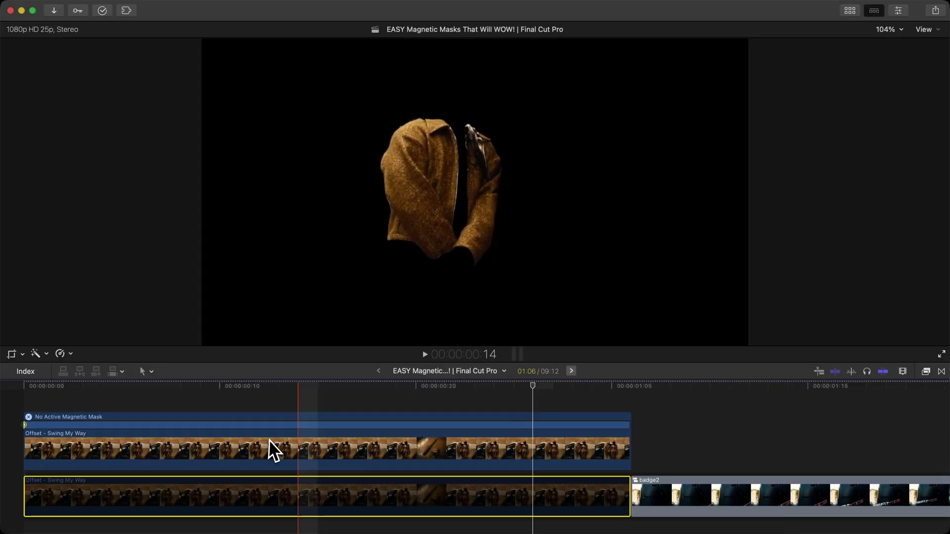
- Duplicate the masked upper clip onto the layer directly above it, keeping the same start time
click(271, 450)
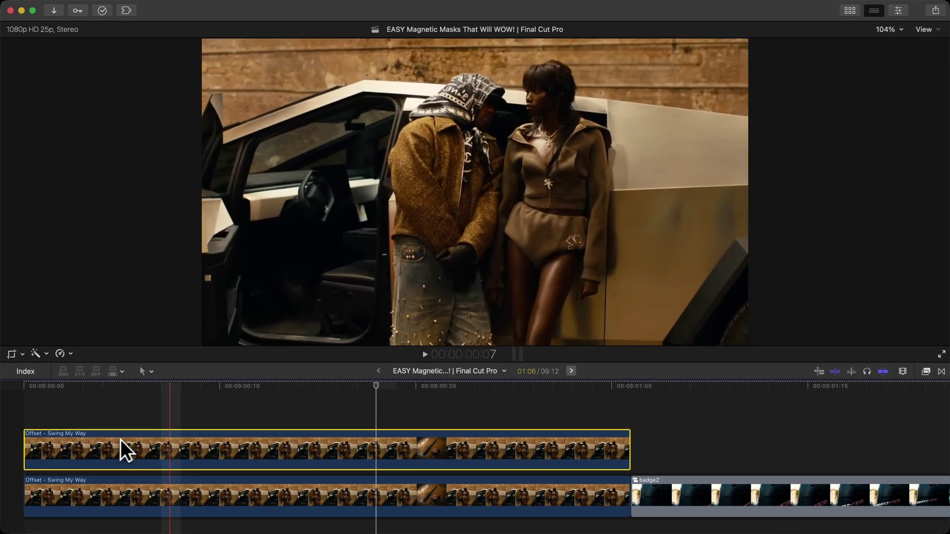
drag(172, 435, 155, 399)
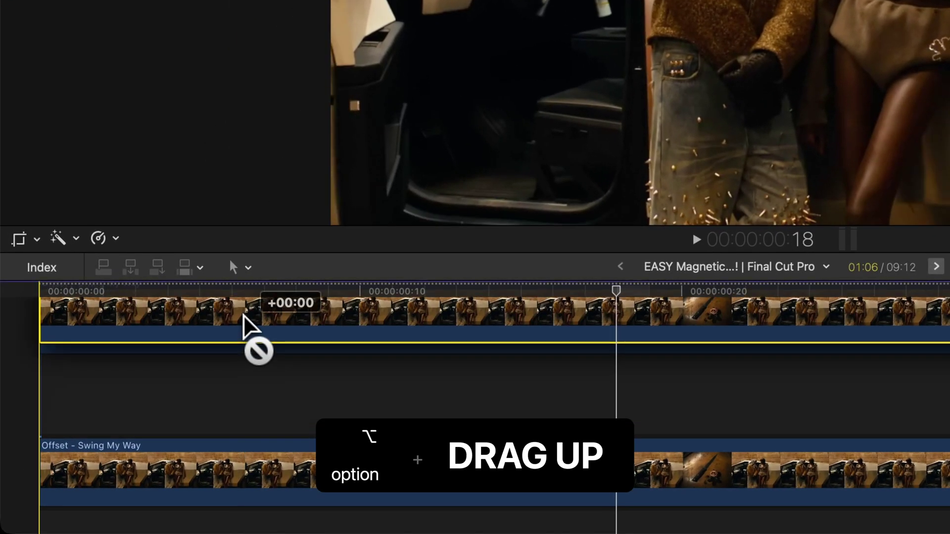
click(231, 384)
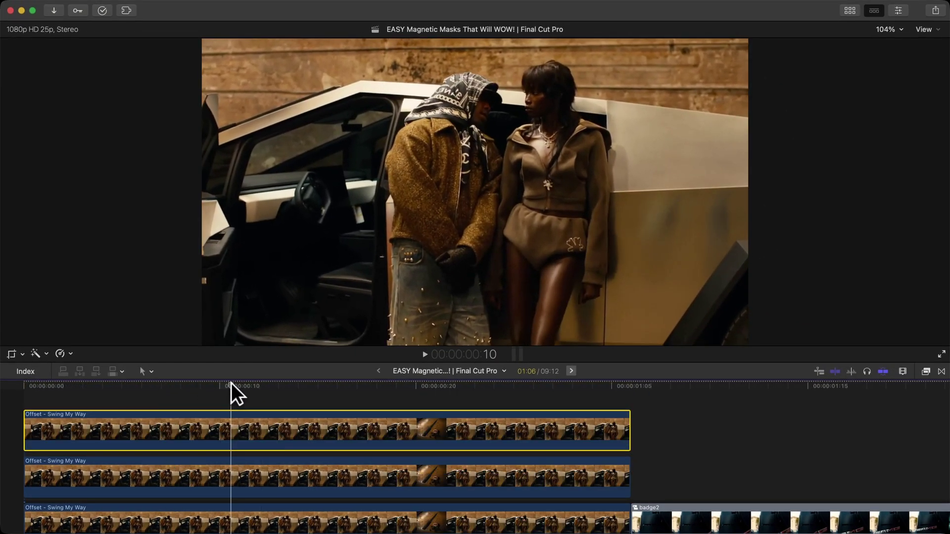
- Add a Color Board correction to the middle clip and lower its exposure highlights to -100%
click(228, 475)
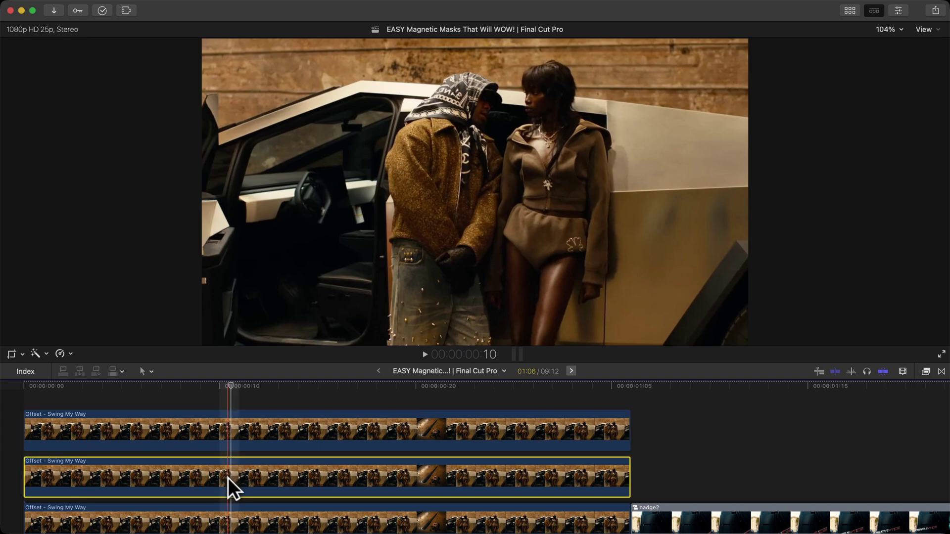
click(898, 10)
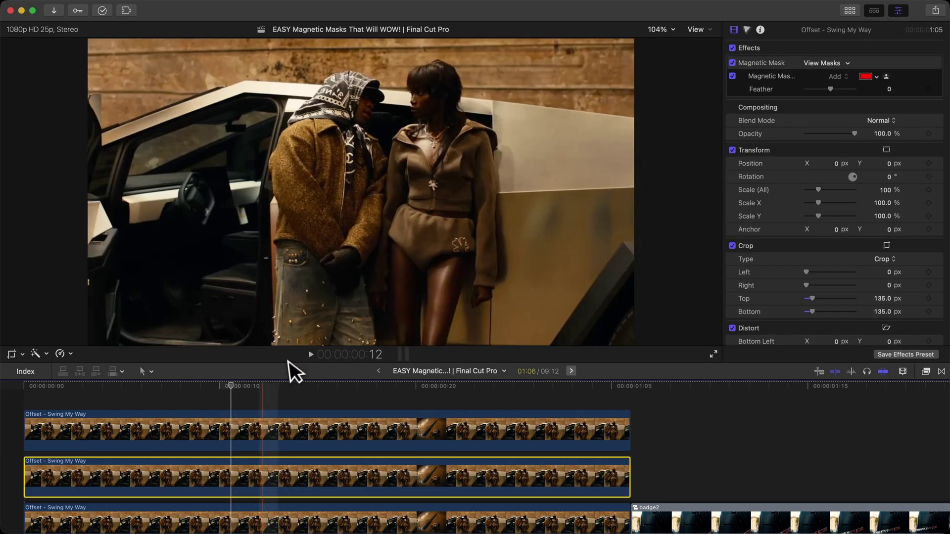
click(250, 422)
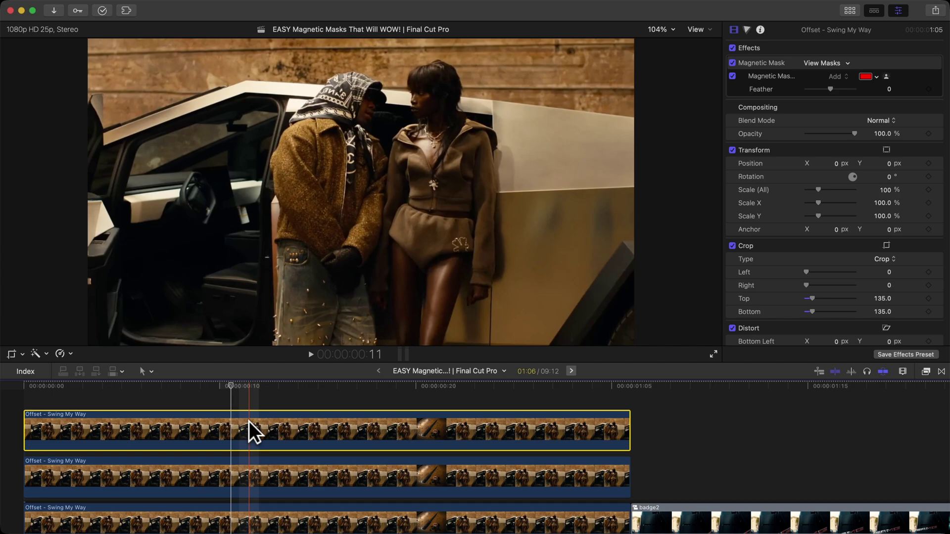
click(235, 473)
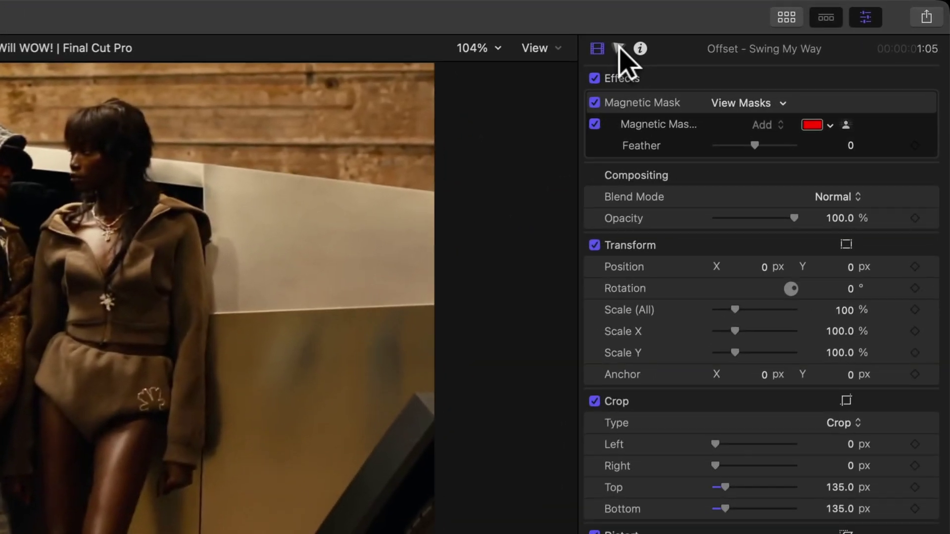
click(747, 30)
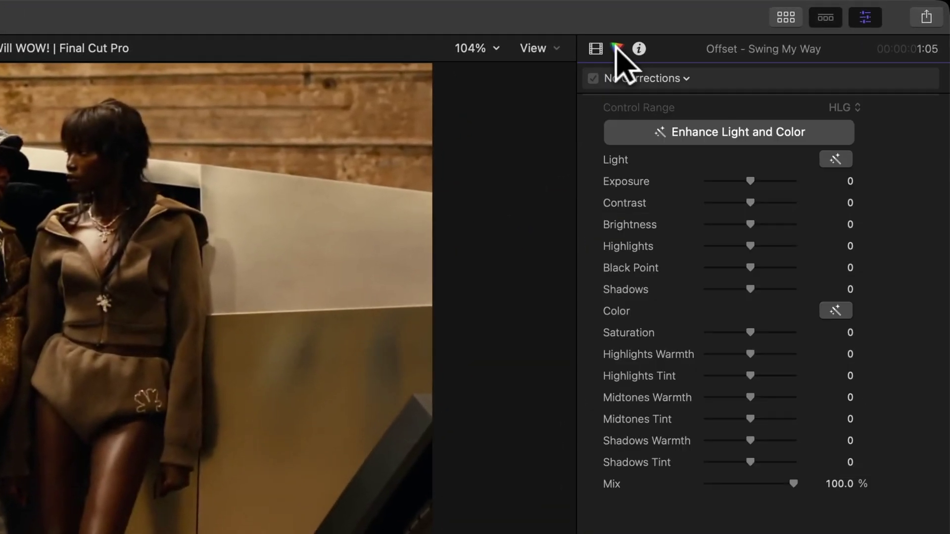
click(658, 79)
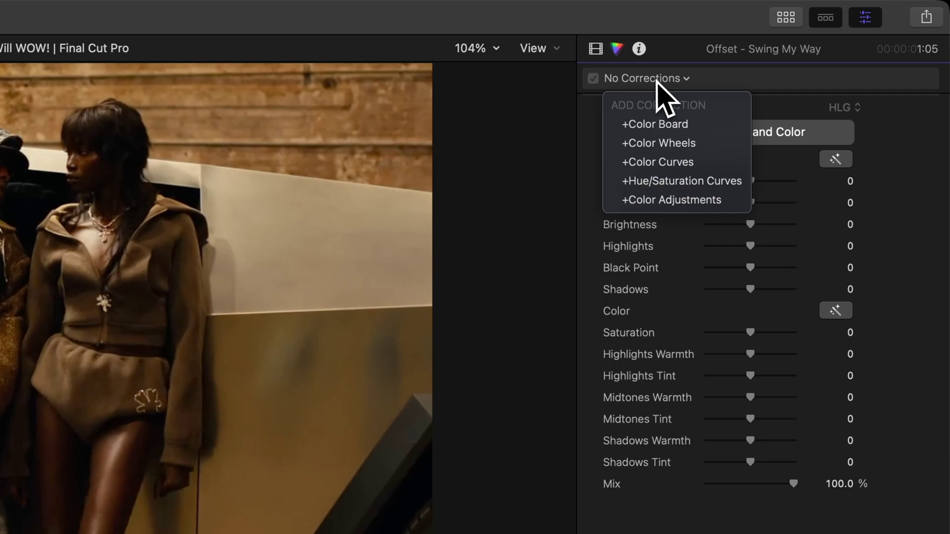
click(672, 130)
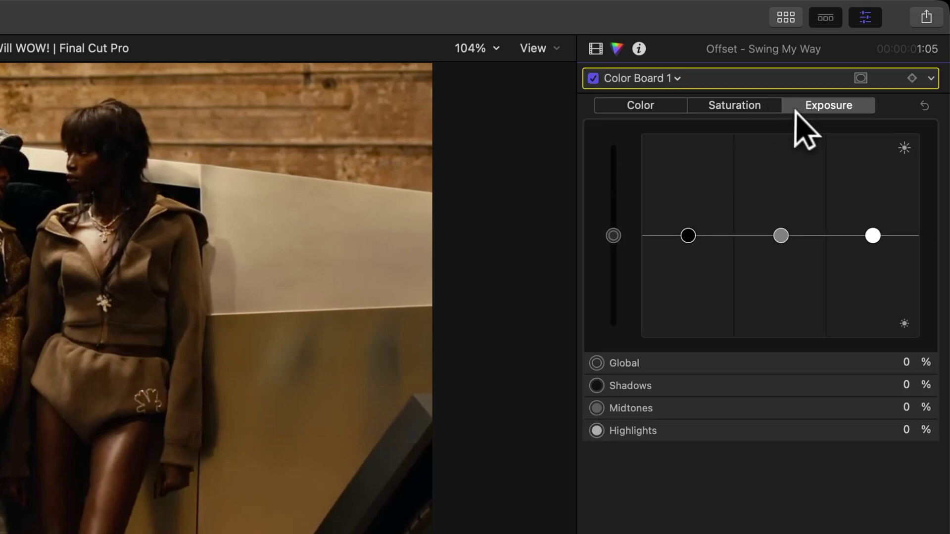
drag(873, 235, 872, 336)
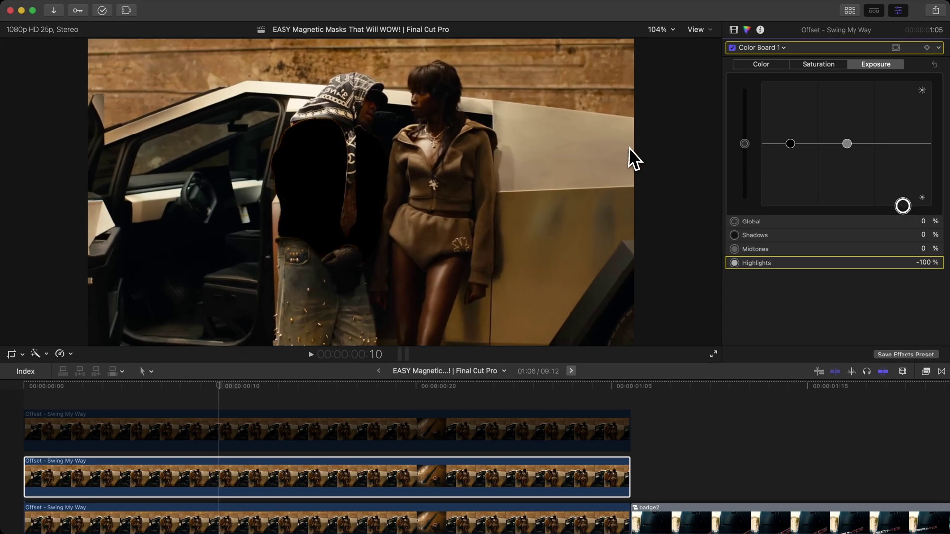
- Set the feather of the middle clip's magnetic mask to 24
click(734, 28)
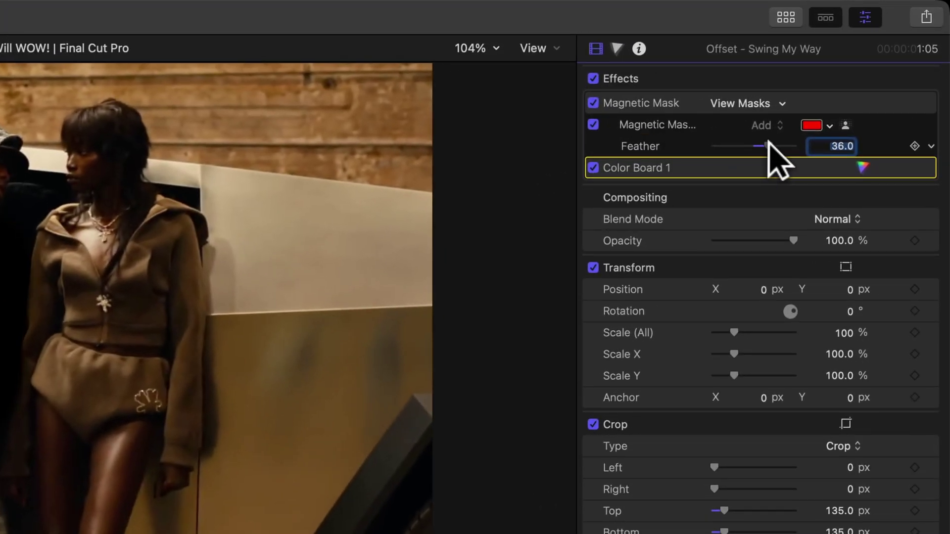
drag(768, 141, 760, 143)
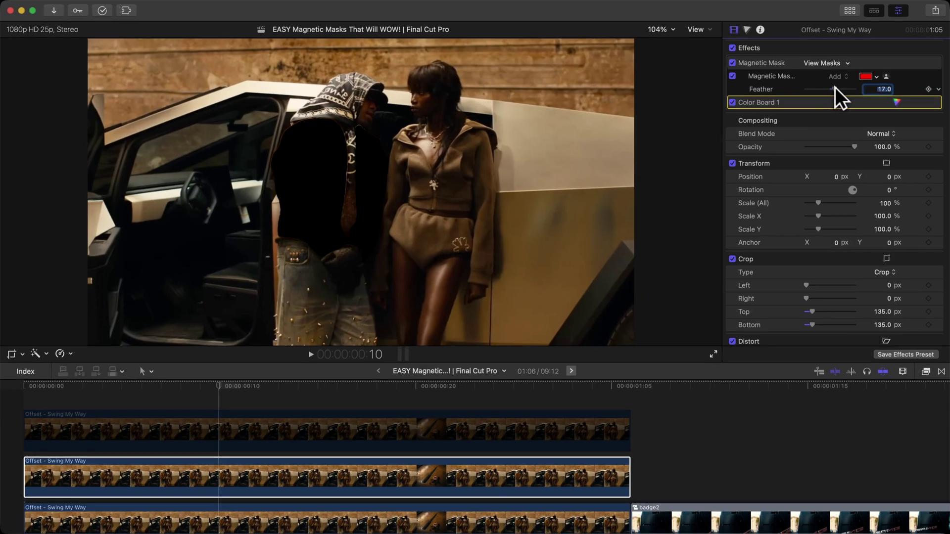
- Split both the top and middle clips at frame 10
click(130, 395)
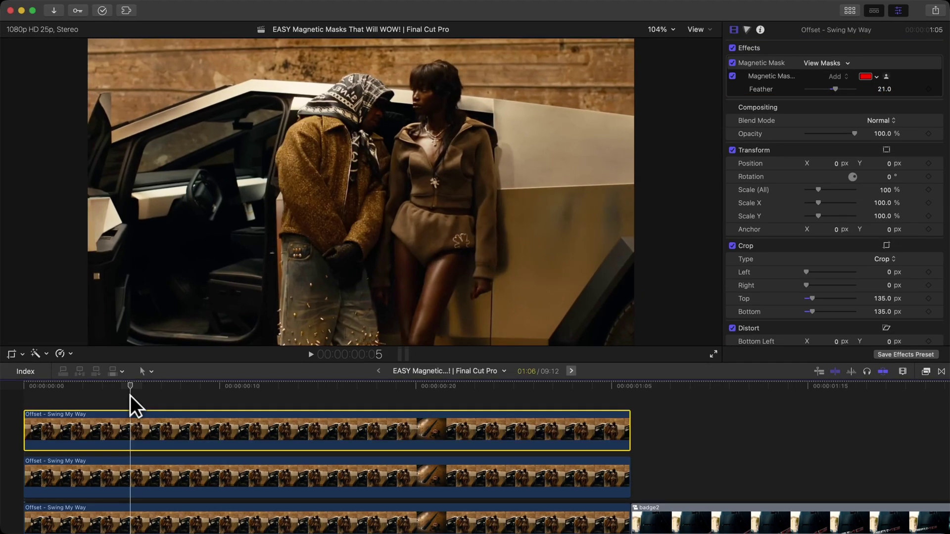
key(space)
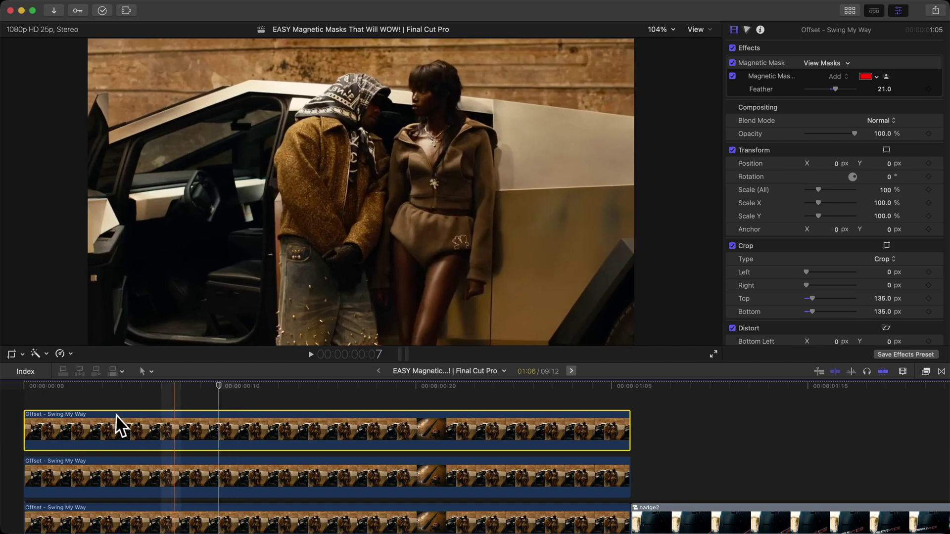
key(super+b)
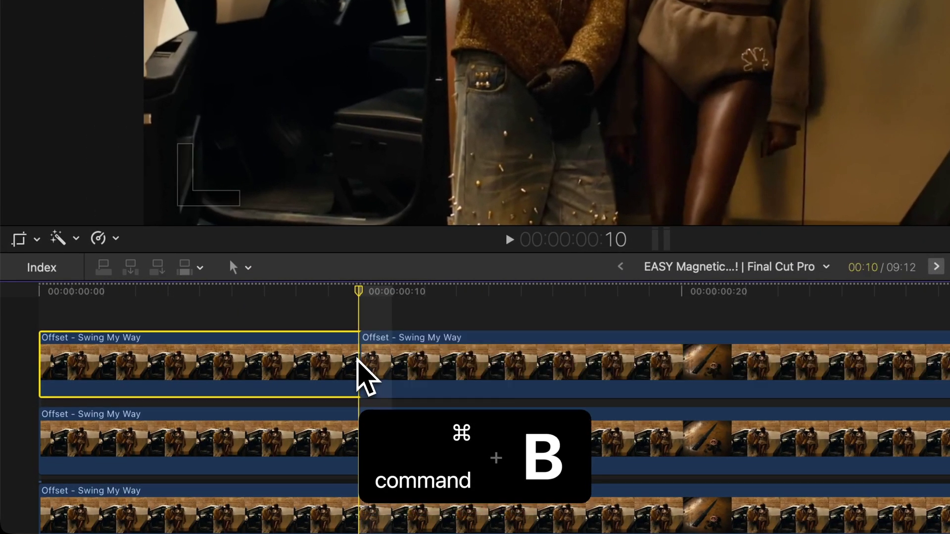
click(337, 453)
key(super+b)
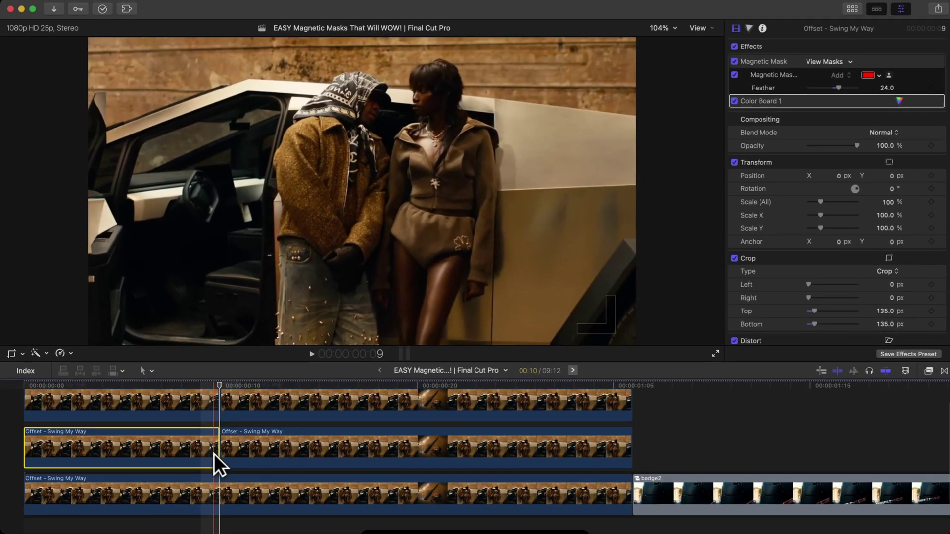
scroll(213, 454, up, 3)
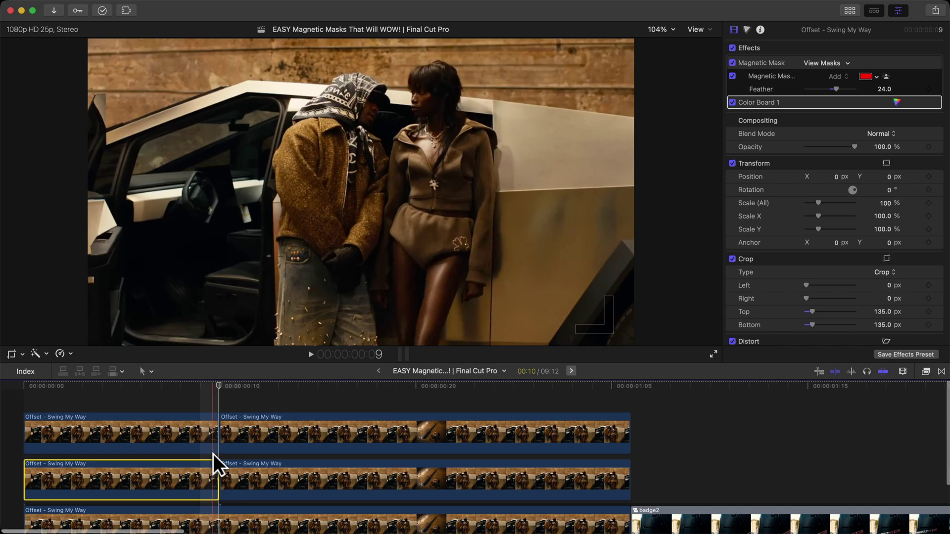
click(213, 522)
key(v)
scroll(212, 517, down, 3)
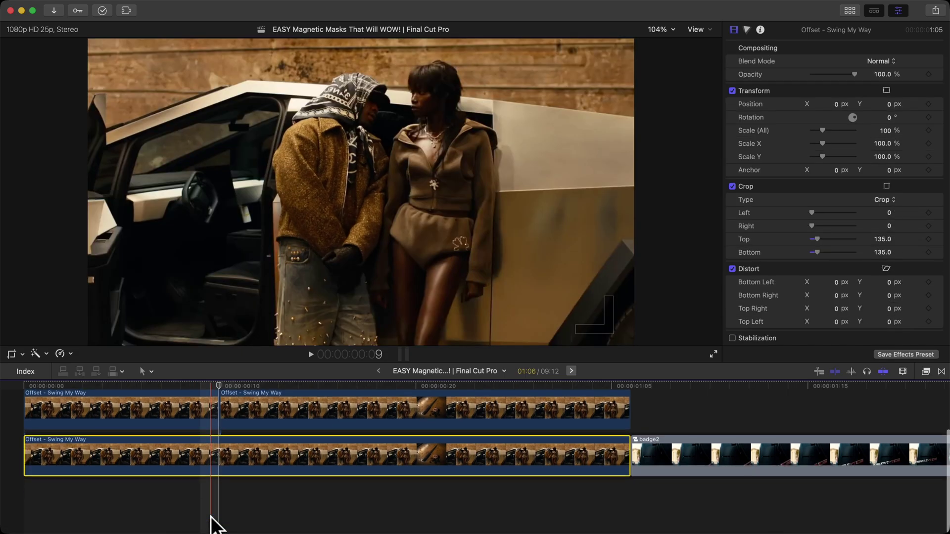
key(v)
key(v)
scroll(224, 452, up, 3)
- Delete the segments of the top and middle clips that lie before the cut at frame 10
click(198, 435)
super+click(175, 476)
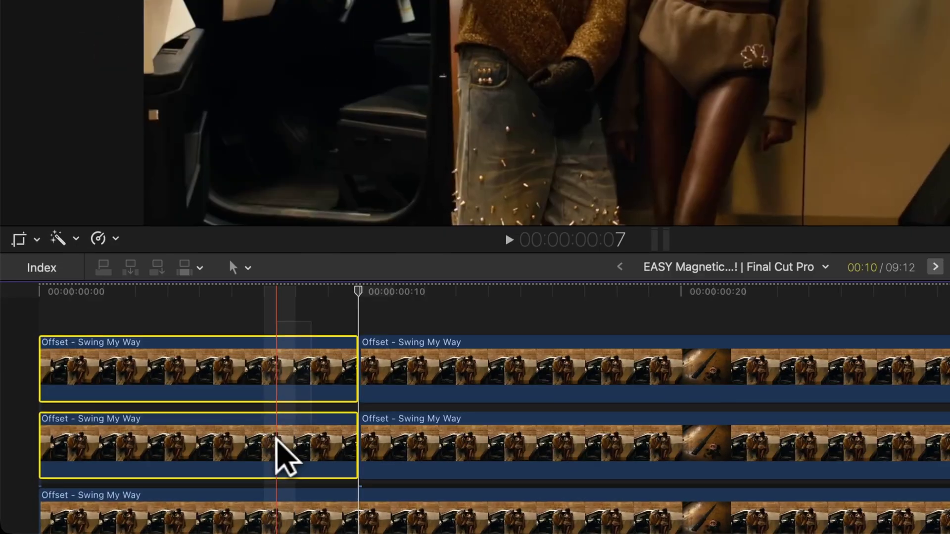
key(BackSpace)
scroll(175, 476, down, 1)
scroll(275, 437, down, 1)
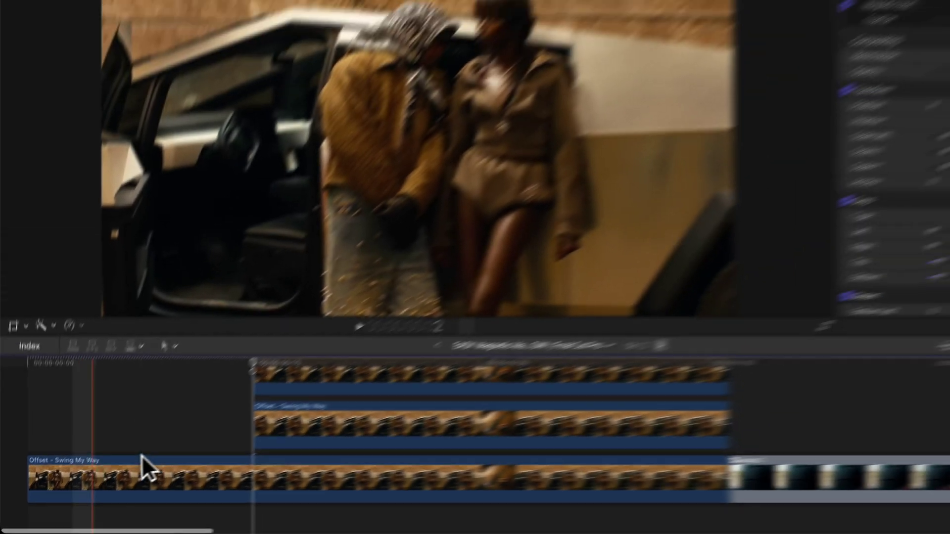
- Apply the Underwater effect from the Distortion category to the remaining top clip
scroll(156, 406, up, 2)
click(465, 334)
click(919, 372)
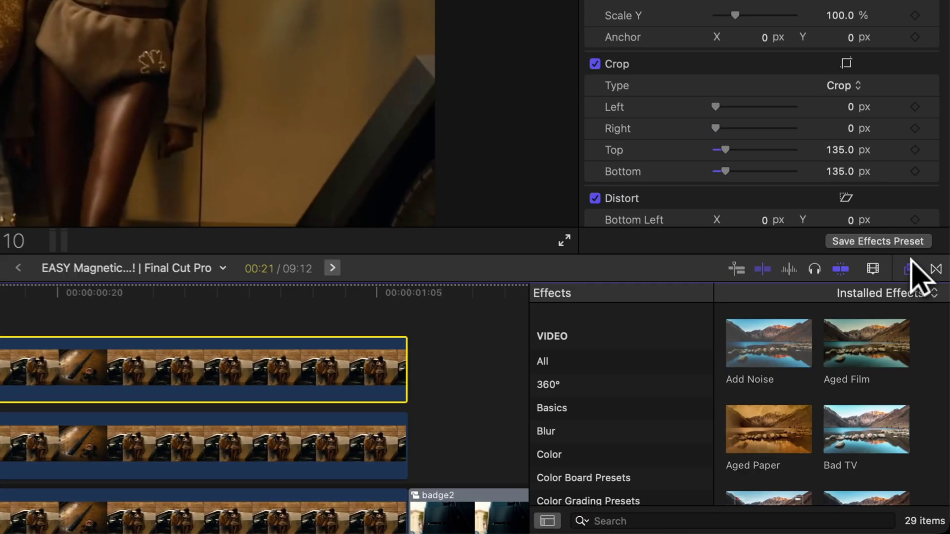
scroll(569, 420, down, 5)
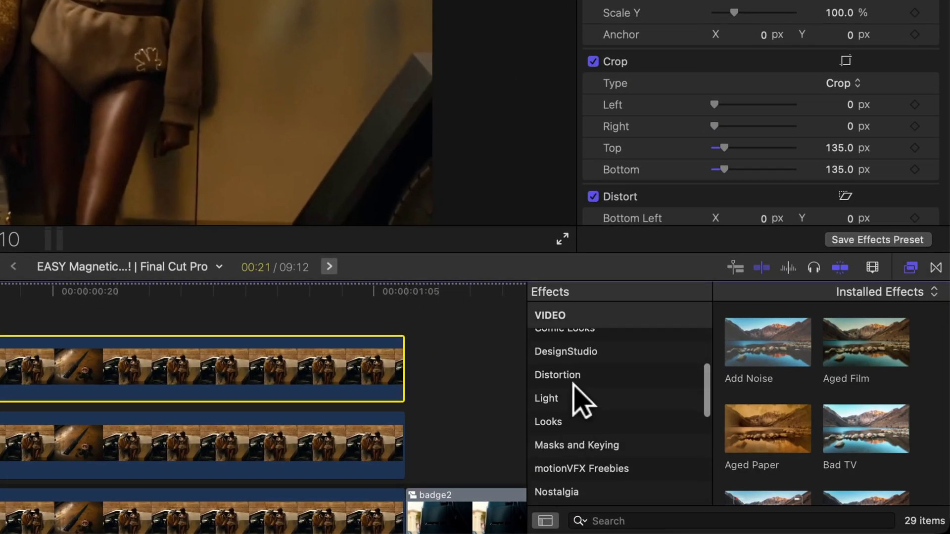
click(609, 376)
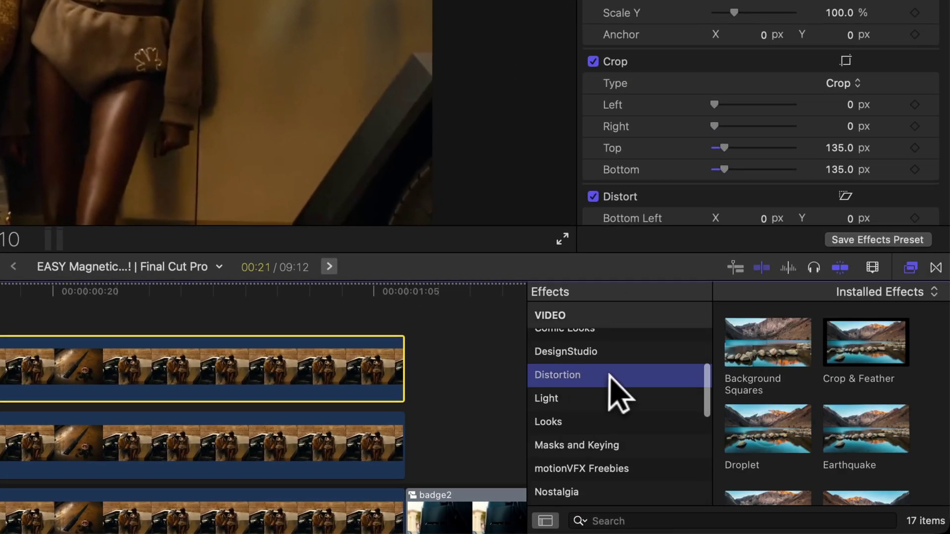
scroll(786, 421, down, 10)
scroll(788, 418, down, 3)
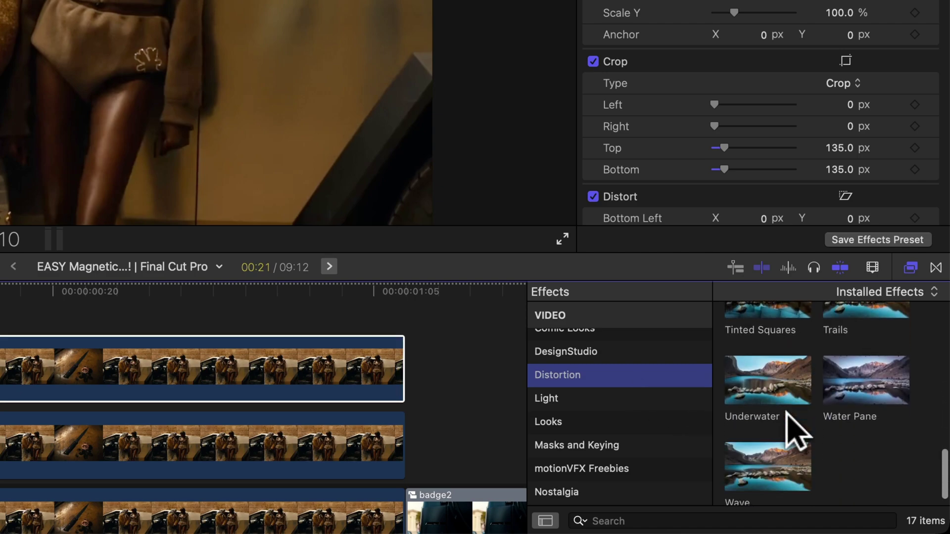
click(768, 365)
drag(760, 378, 335, 449)
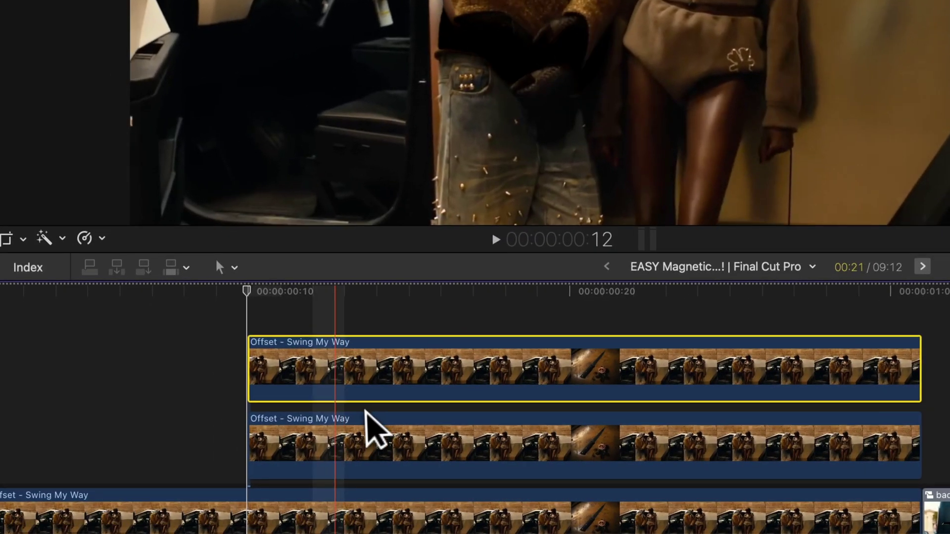
- Set the Underwater effect's size to 0.1 on the top clip, with the playhead at the clip's start
click(279, 465)
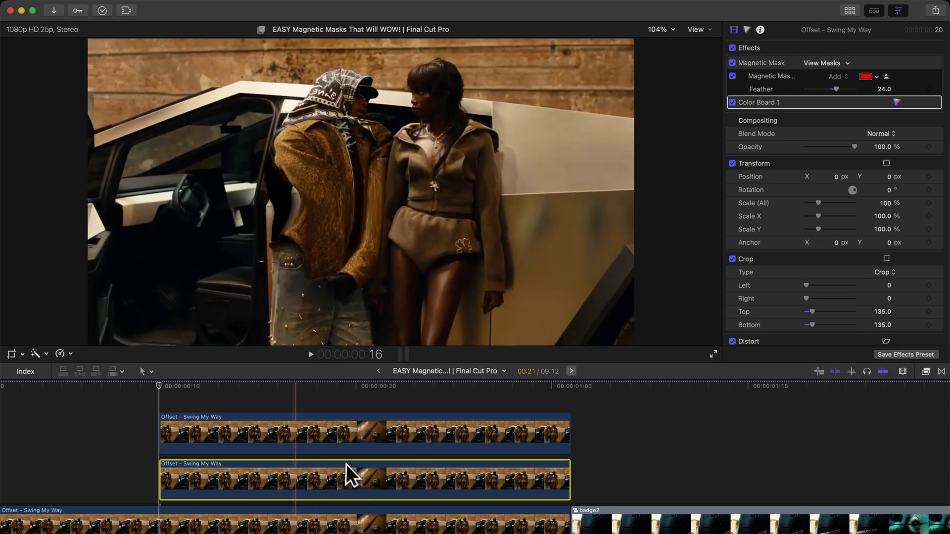
click(387, 357)
click(161, 381)
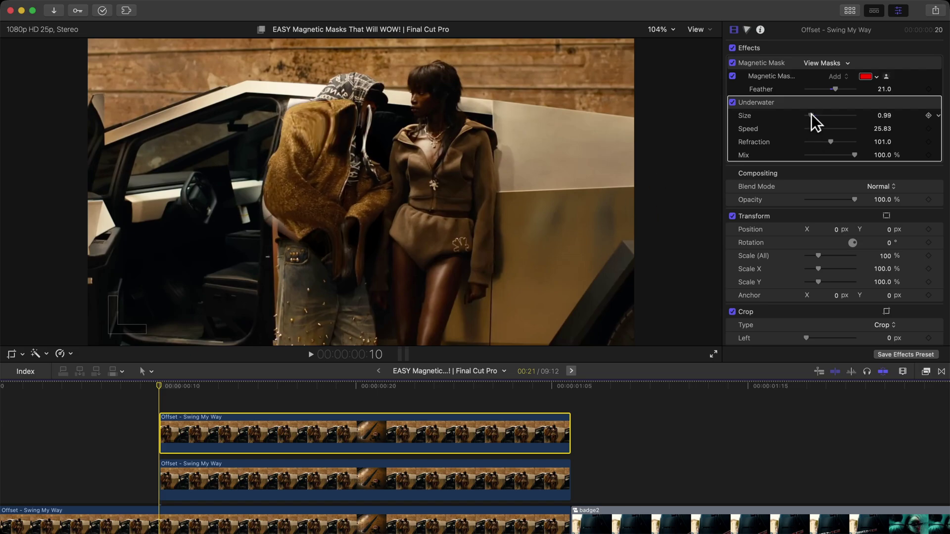
click(886, 116)
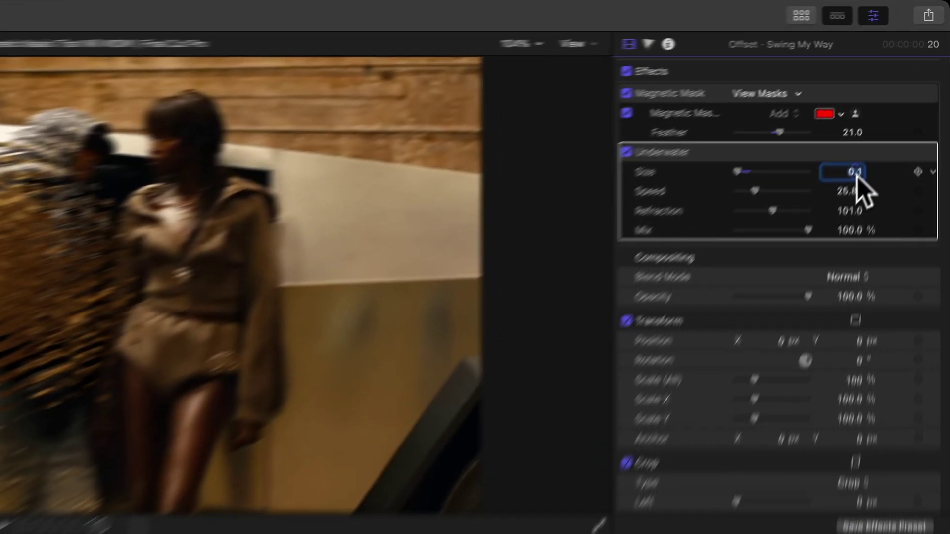
text(0.1)
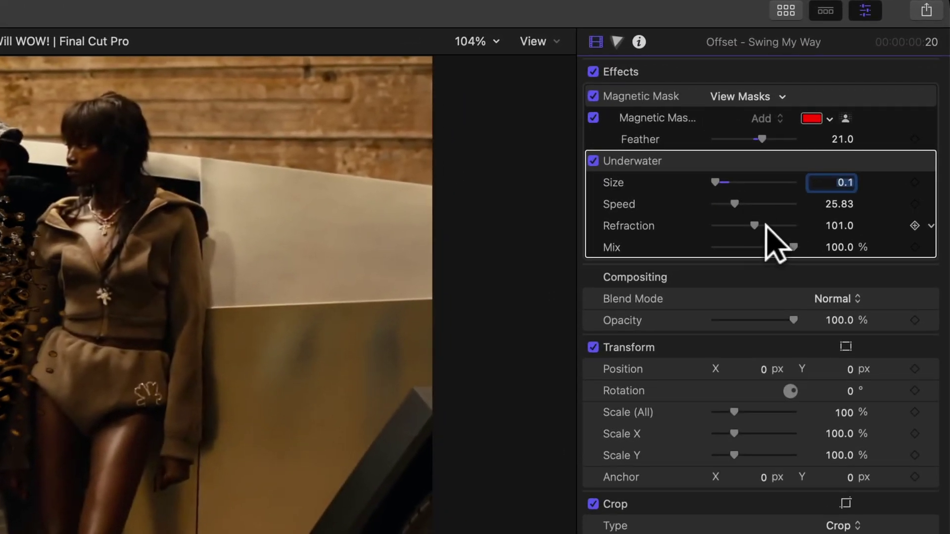
- Set the Underwater effect's refraction to 200 and add a refraction keyframe at the start of the top clip
mouse_move(752, 224)
mouse_down()
mouse_move(727, 222)
mouse_move(736, 222)
mouse_up()
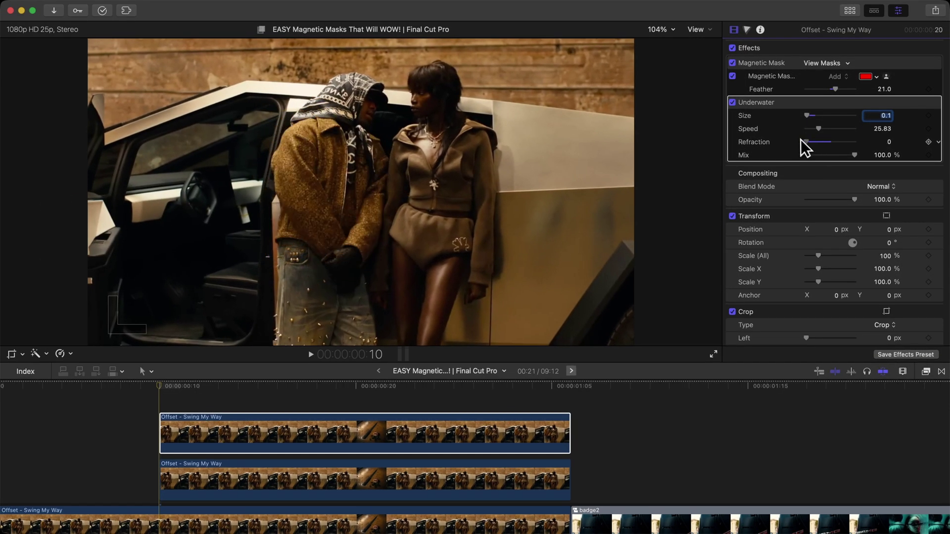
drag(800, 140, 853, 142)
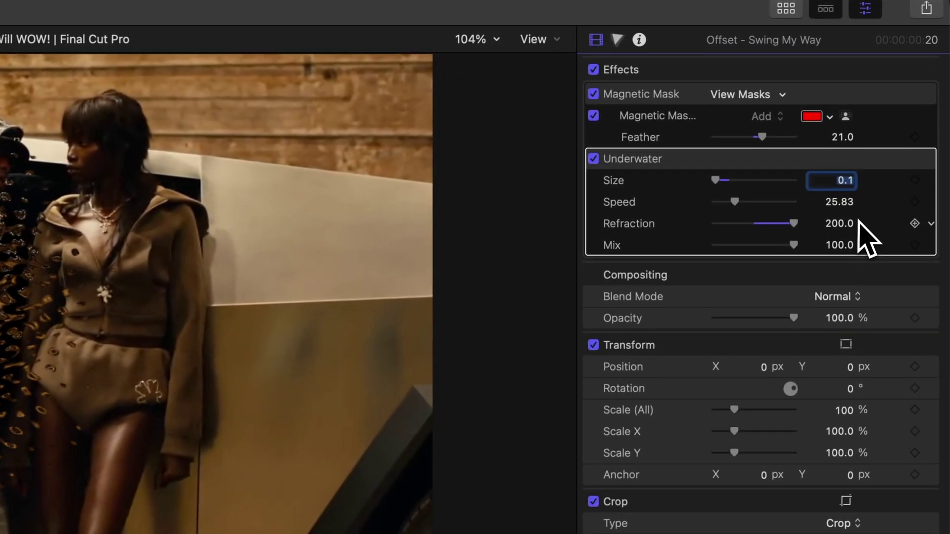
click(913, 223)
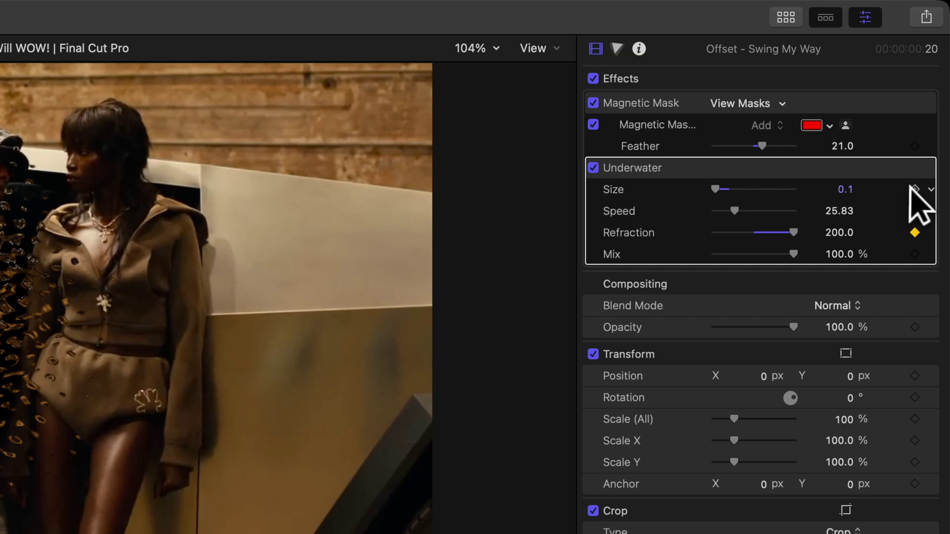
- Add an Underwater size keyframe at the top clip's start and a refraction keyframe of 0 at its last frame, 1:05
click(914, 189)
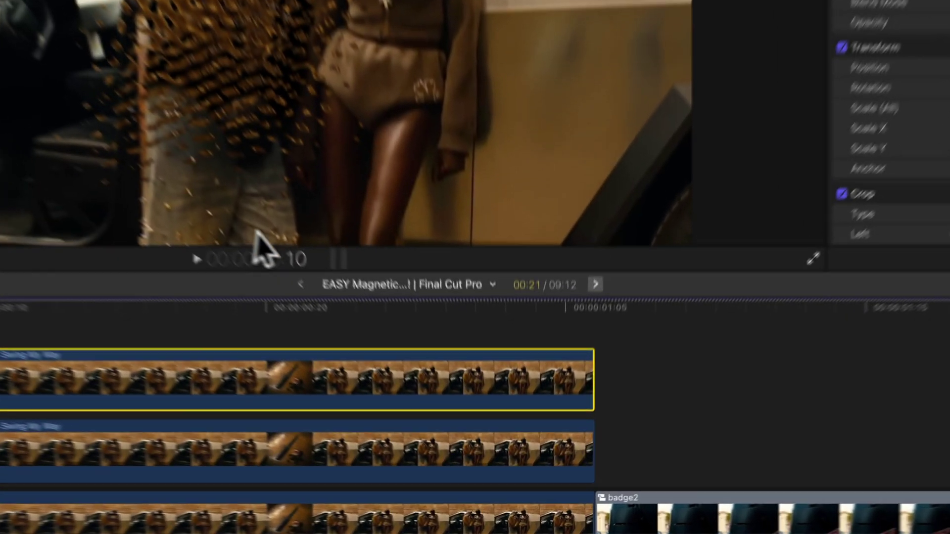
click(563, 393)
key(Left)
key(Right)
key(Left)
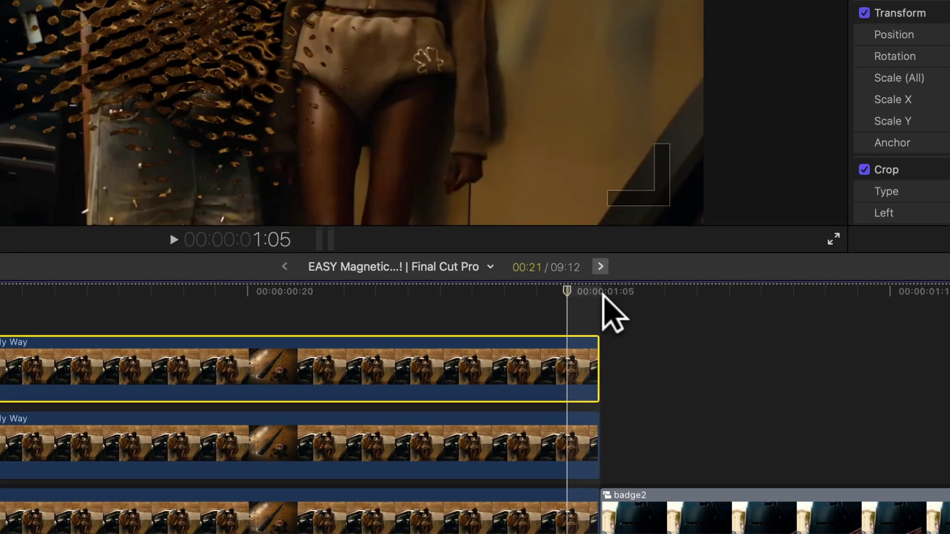
key(Right)
key(Left)
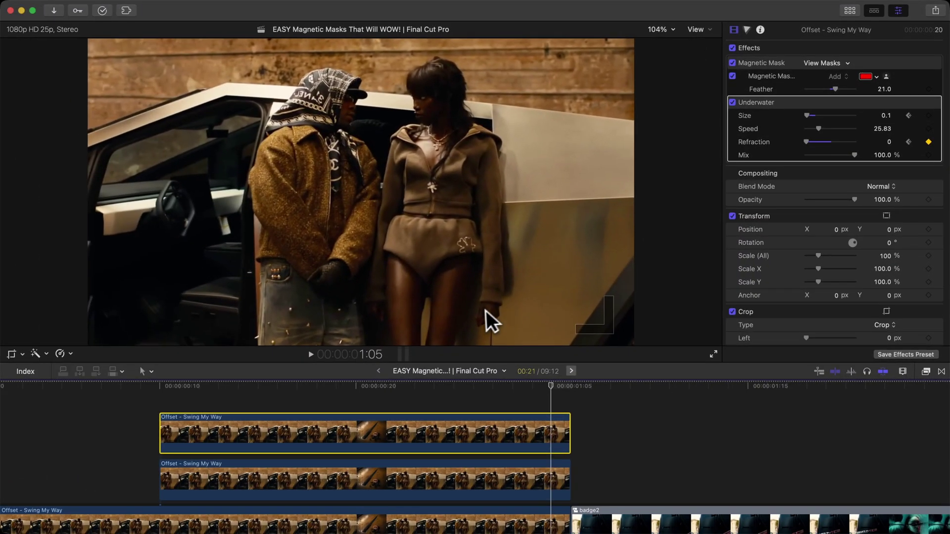
- Remove the refraction keyframe at the top clip's end and set refraction to 0 at frame 21 instead
key(space)
key(space)
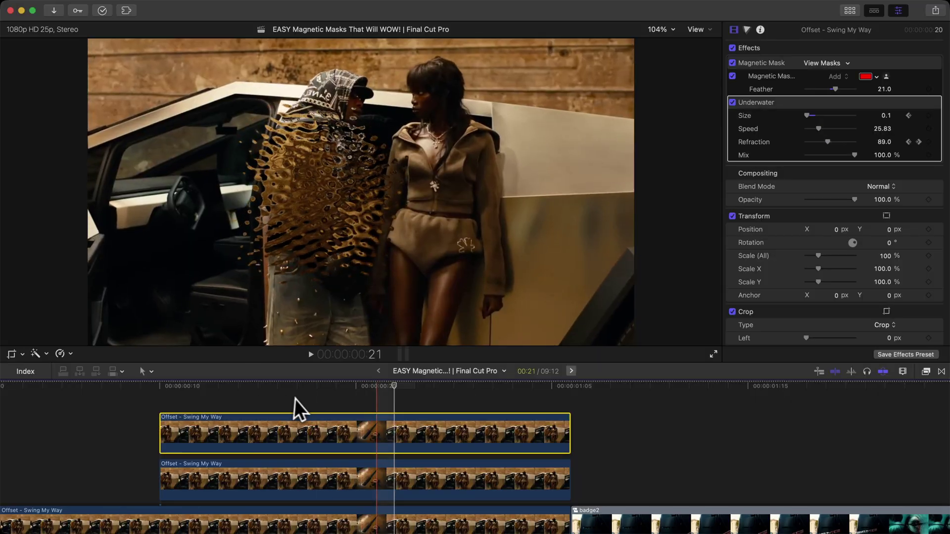
click(918, 142)
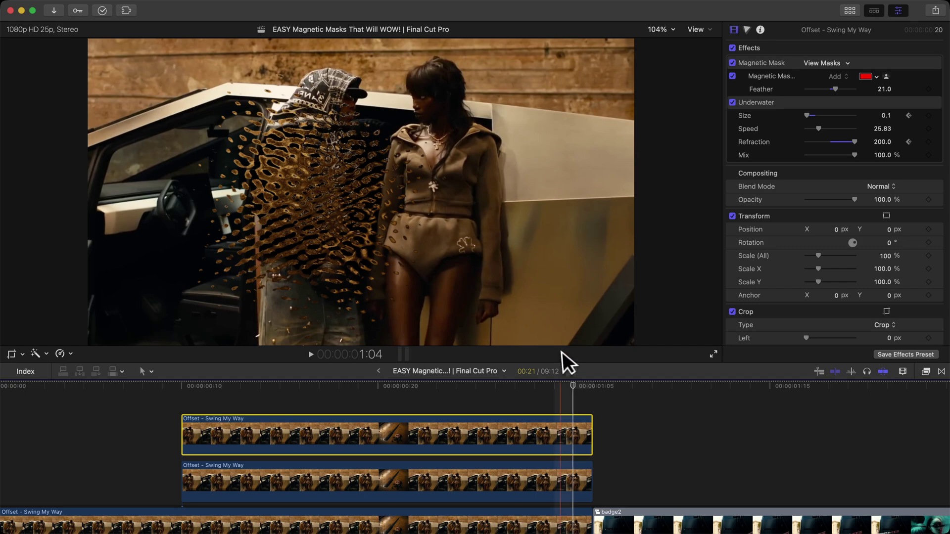
drag(400, 388, 408, 386)
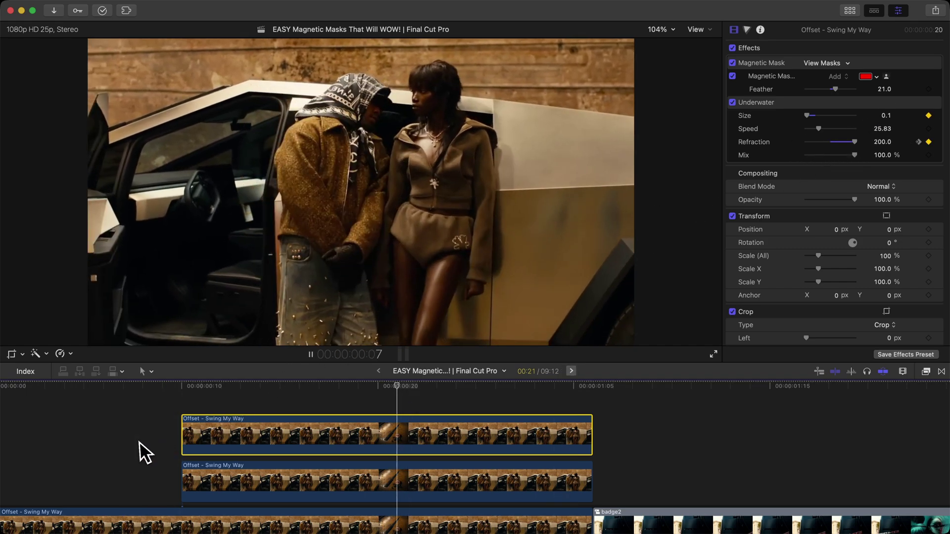
- Extend the start of the blacked-out middle clip back to the beginning of the timeline and play it back
click(165, 388)
scroll(164, 464, down, 2)
scroll(165, 464, left, 2)
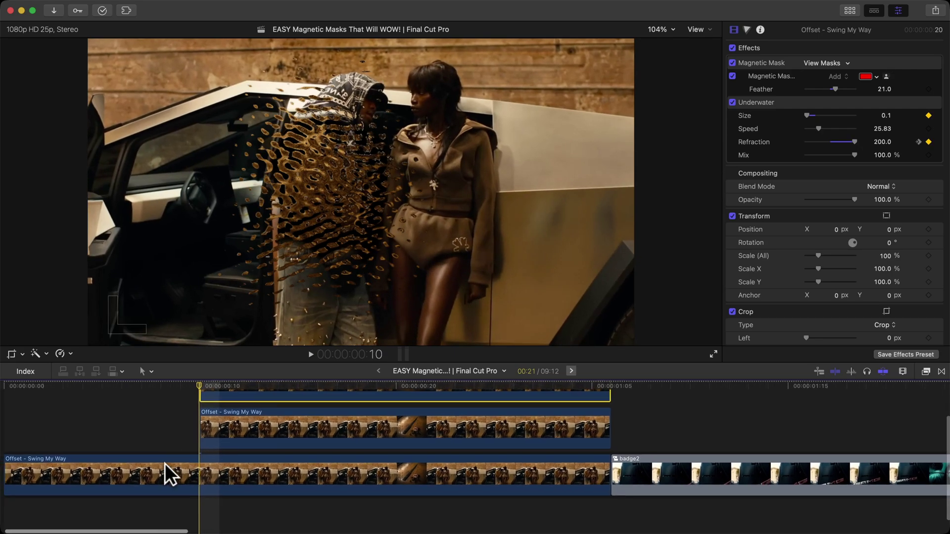
click(165, 466)
scroll(165, 466, left, 1)
drag(219, 429, 205, 423)
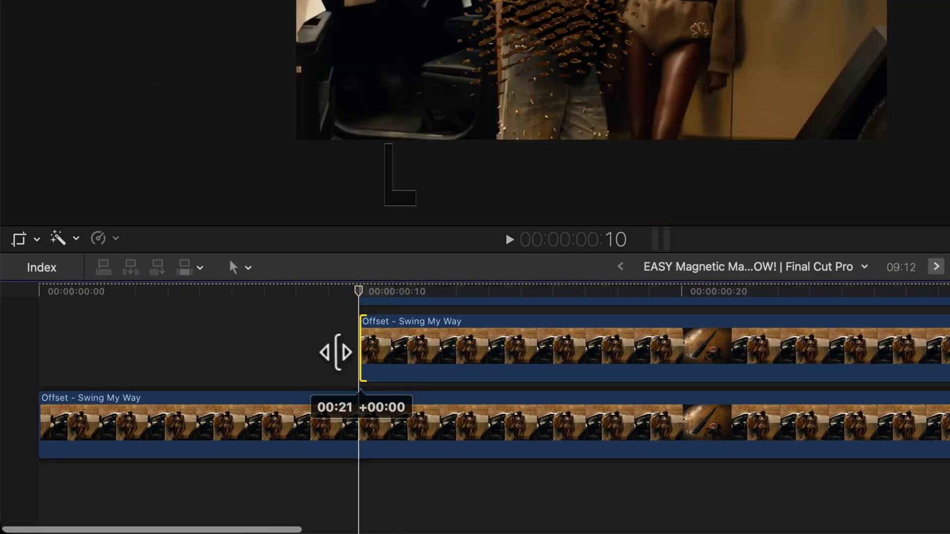
drag(336, 352, 38, 352)
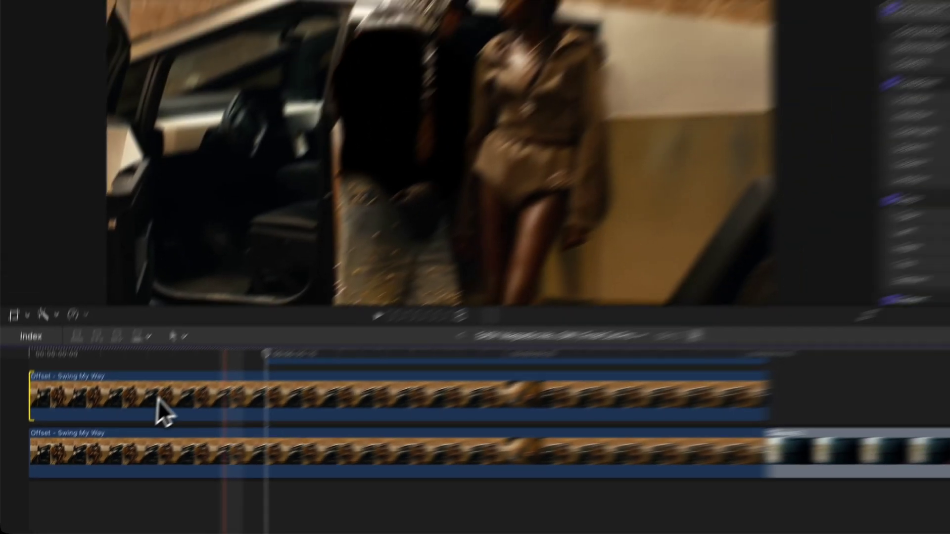
click(100, 346)
scroll(110, 333, up, 2)
scroll(110, 334, down, 1)
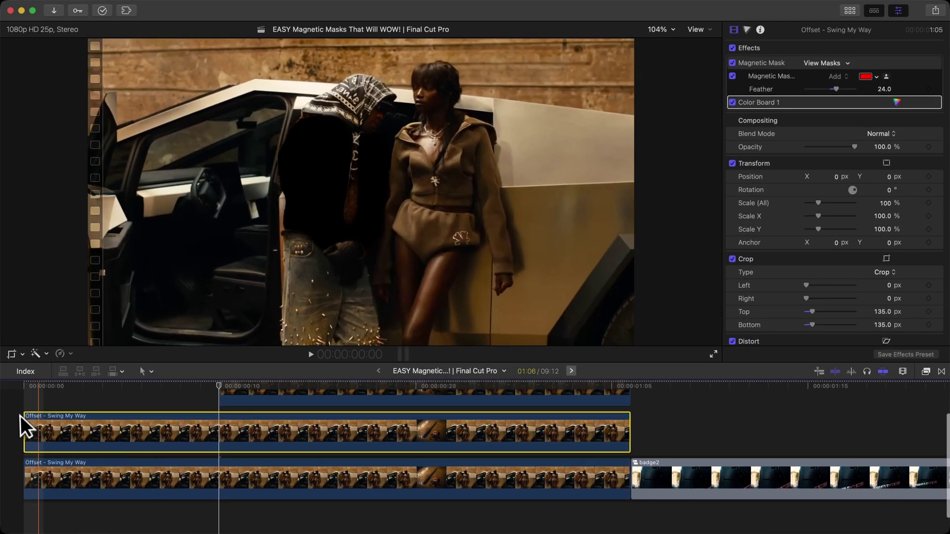
scroll(20, 415, up, 3)
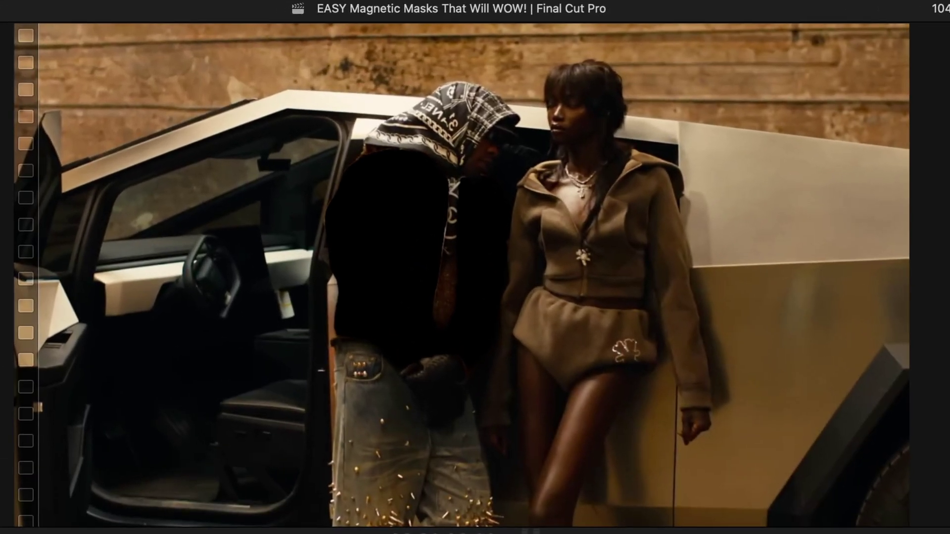
key(space)
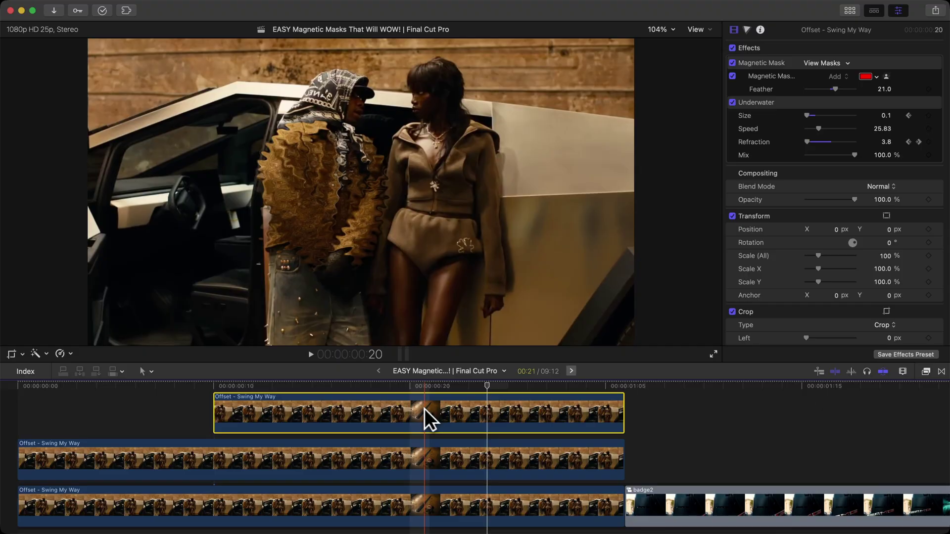
- Cut the middle clip at frame 21, delete its segment after the cut, and play the finished effect from the start
click(424, 409)
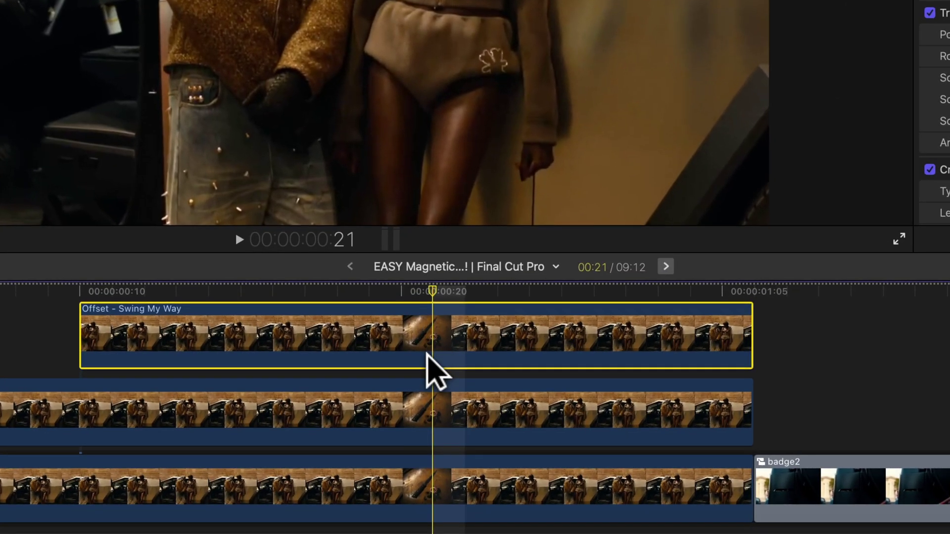
key(v)
key(v)
key(v)
key(v)
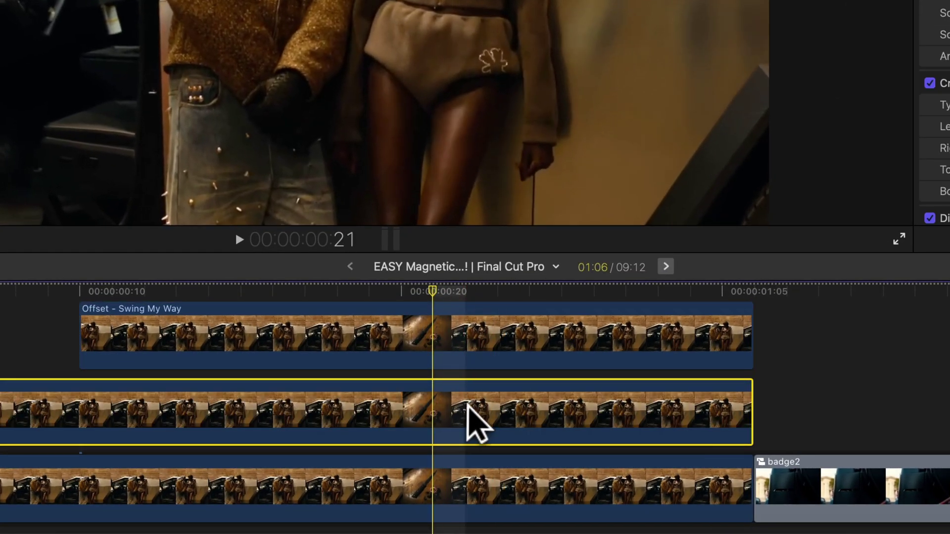
key(super+b)
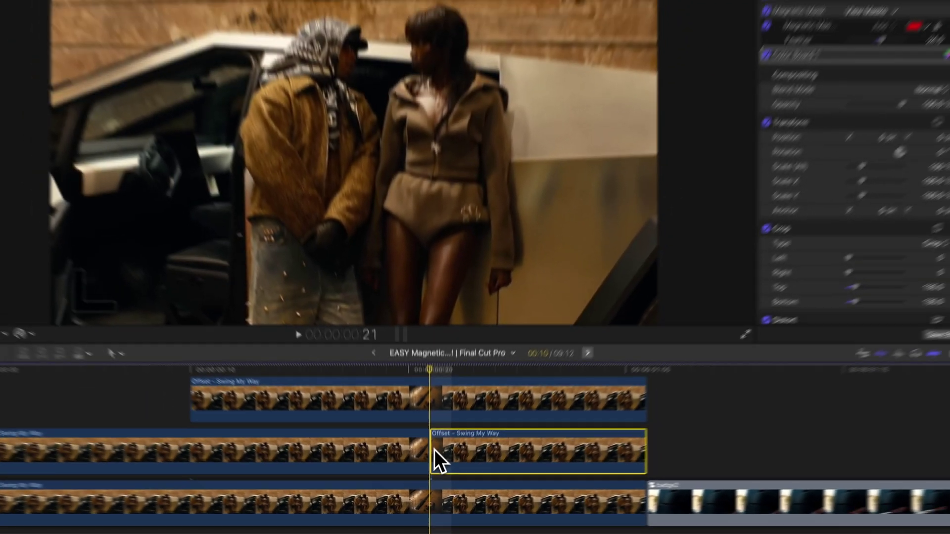
key(Delete)
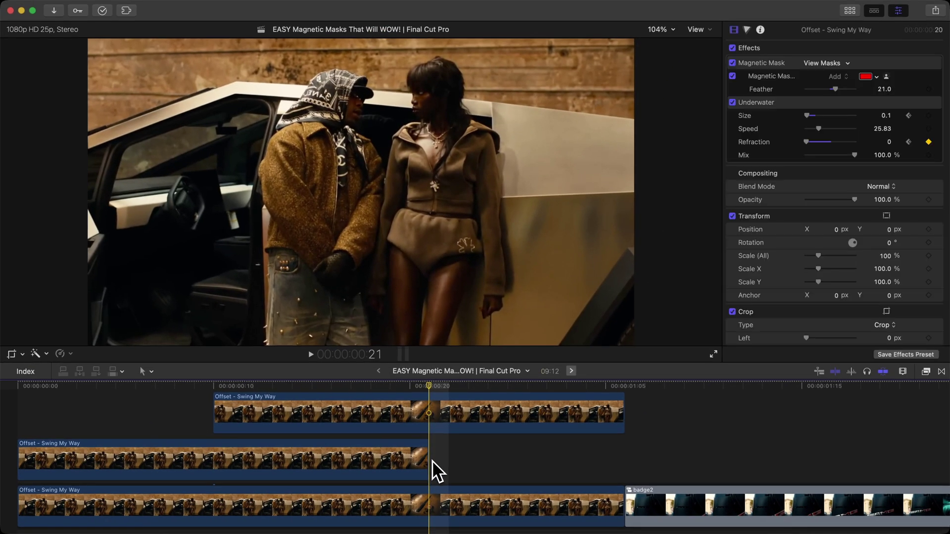
click(454, 496)
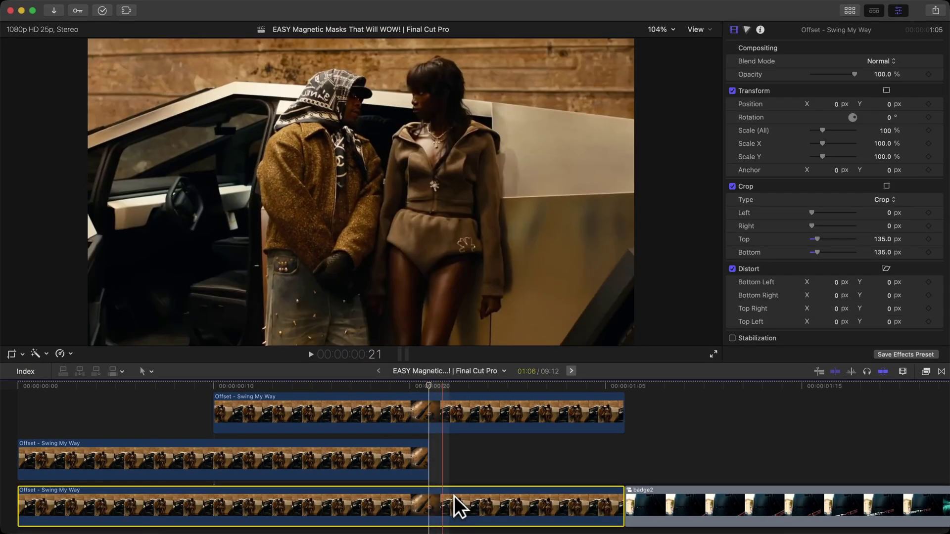
key(Home)
key(space)
key(space)
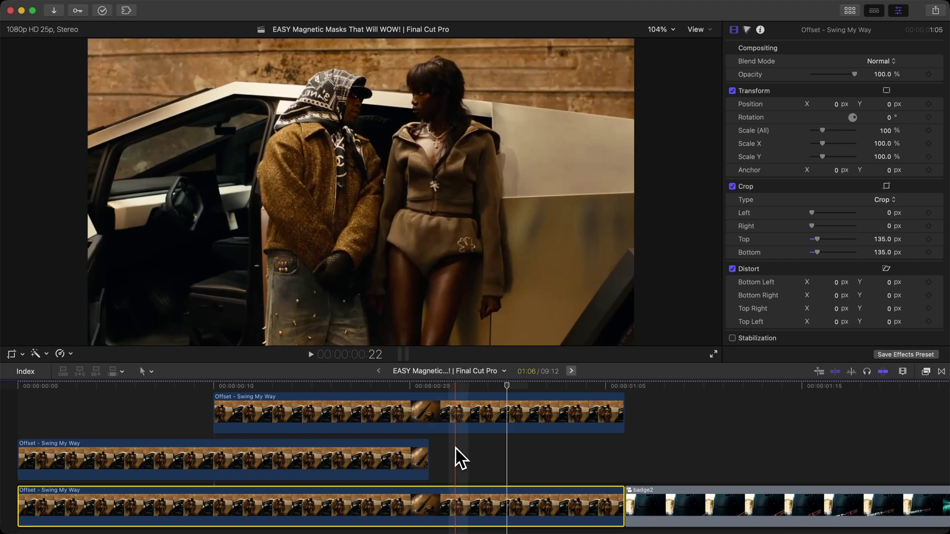
- Extend the middle clip's end to the bottom clip's end and replace the Underwater clip above with a duplicate of it
drag(428, 453, 626, 453)
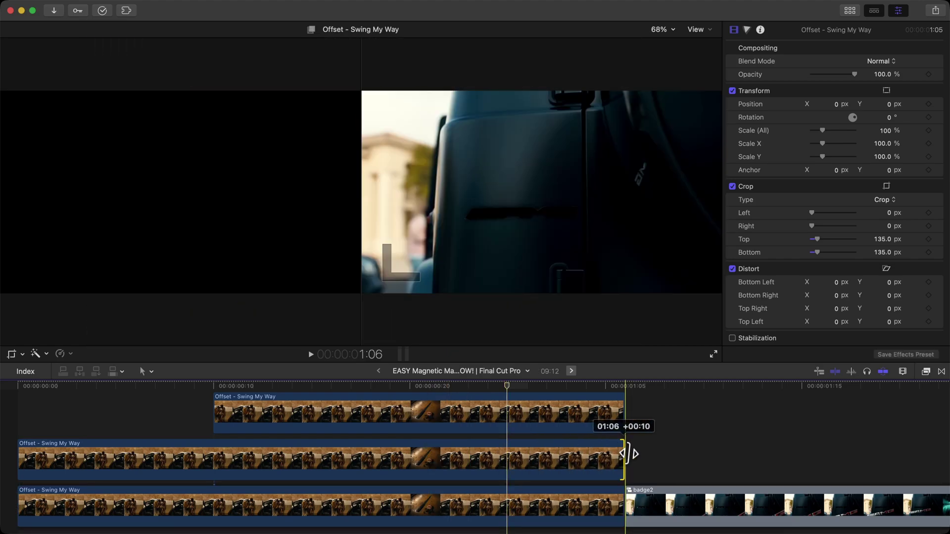
click(208, 457)
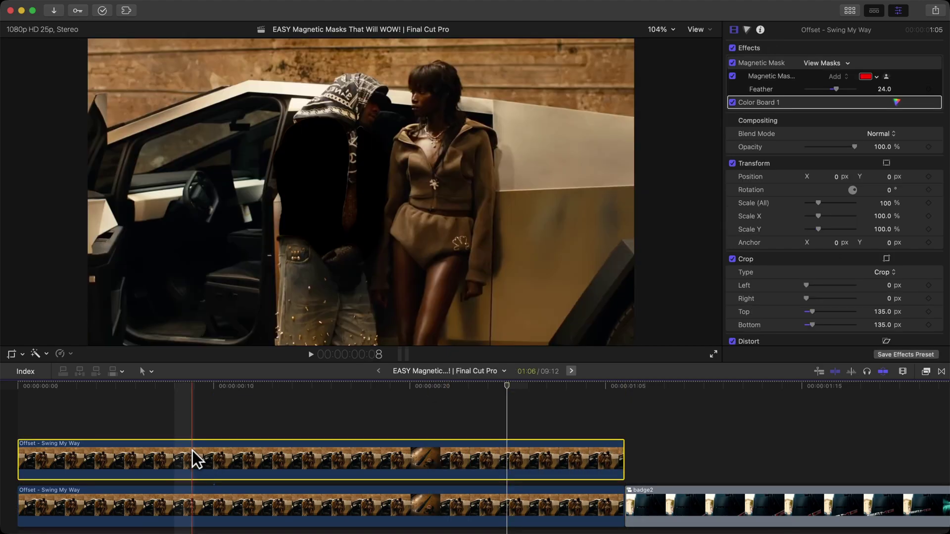
drag(197, 459, 201, 426)
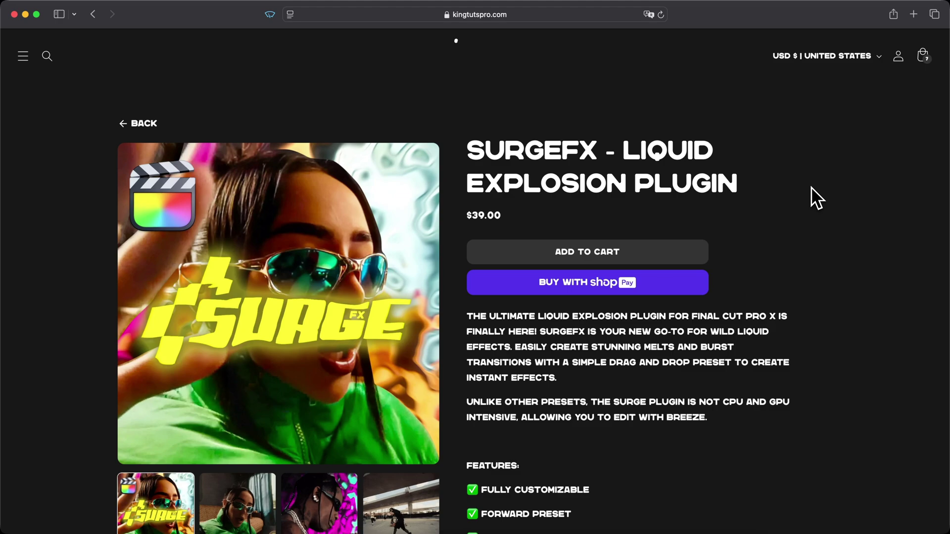
- Switch to the browser and examine the SurgeFX - Liquid Explosion Plugin page's preview images and feature list
scroll(811, 197, down, 2)
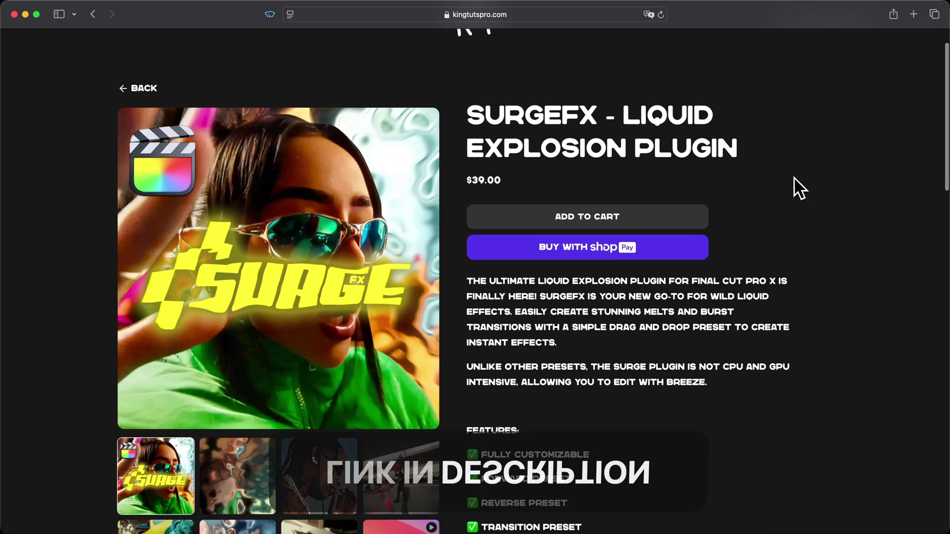
scroll(752, 128, down, 1)
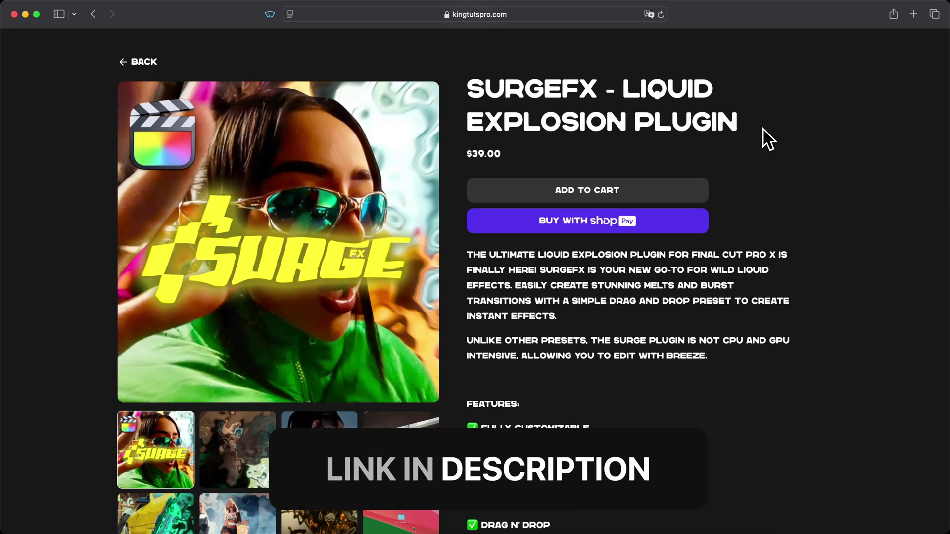
scroll(762, 128, down, 2)
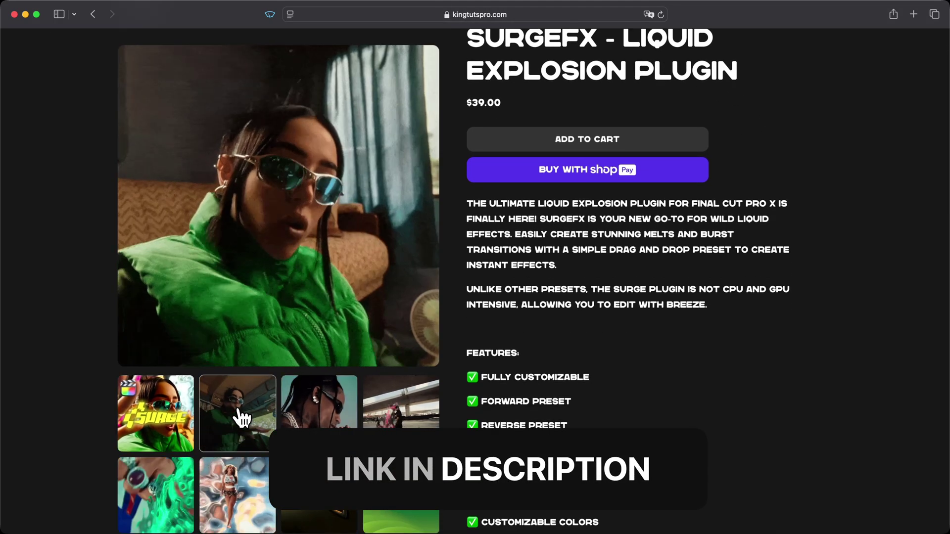
click(319, 431)
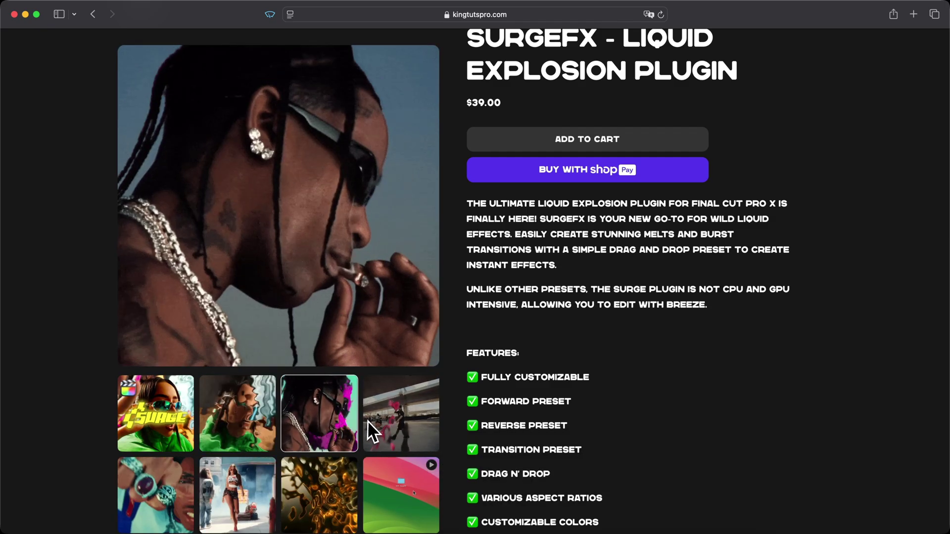
click(418, 425)
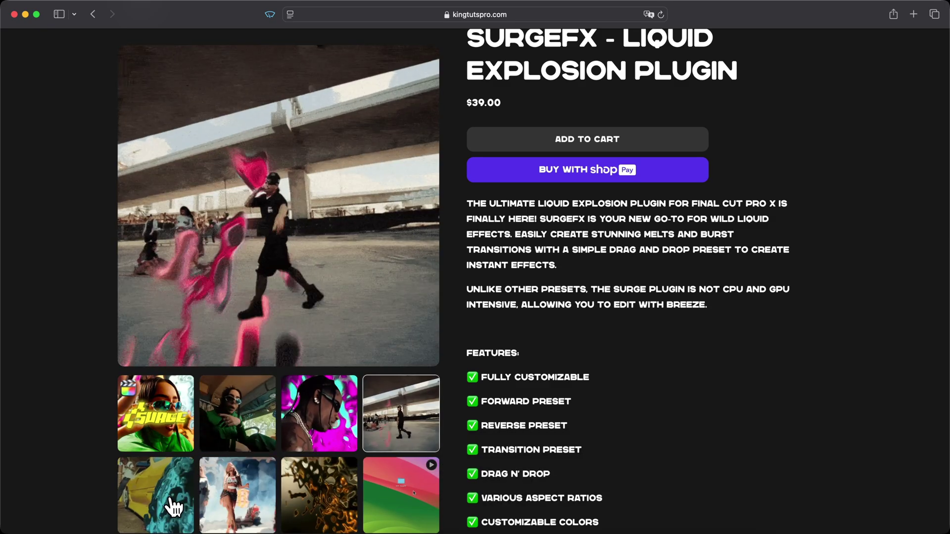
click(173, 507)
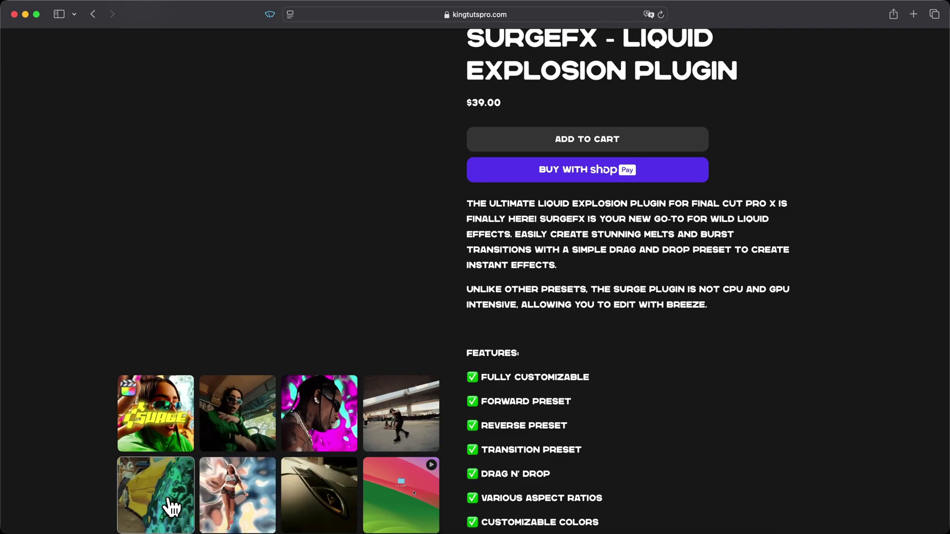
click(187, 440)
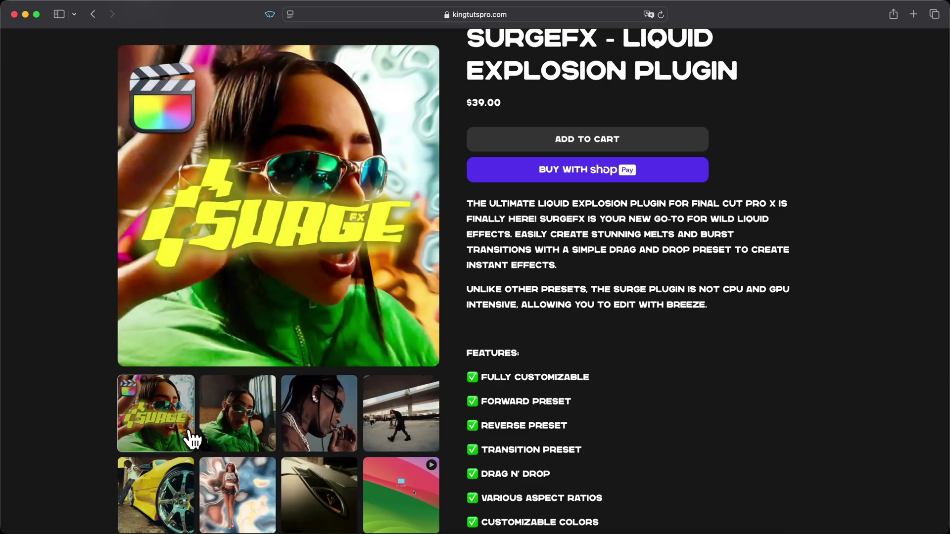
click(221, 432)
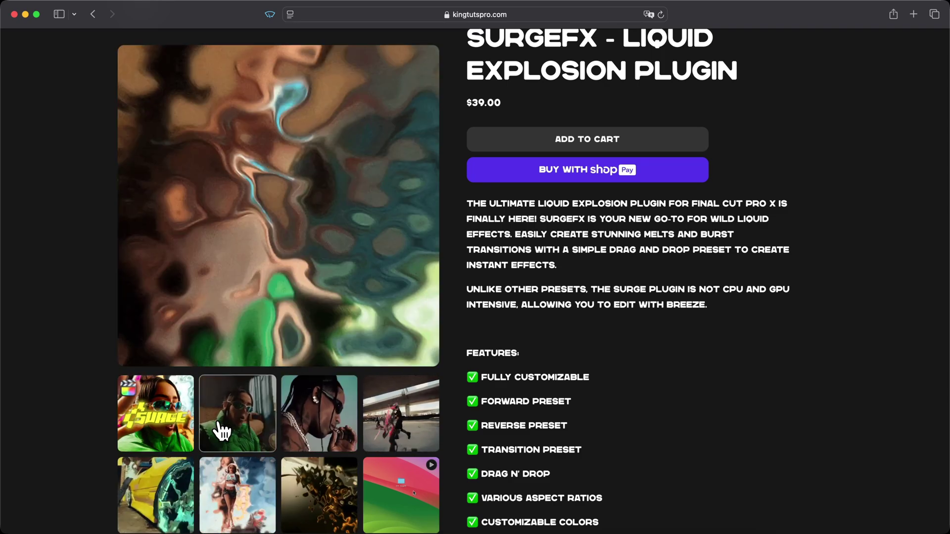
scroll(693, 392, down, 7)
scroll(695, 391, up, 4)
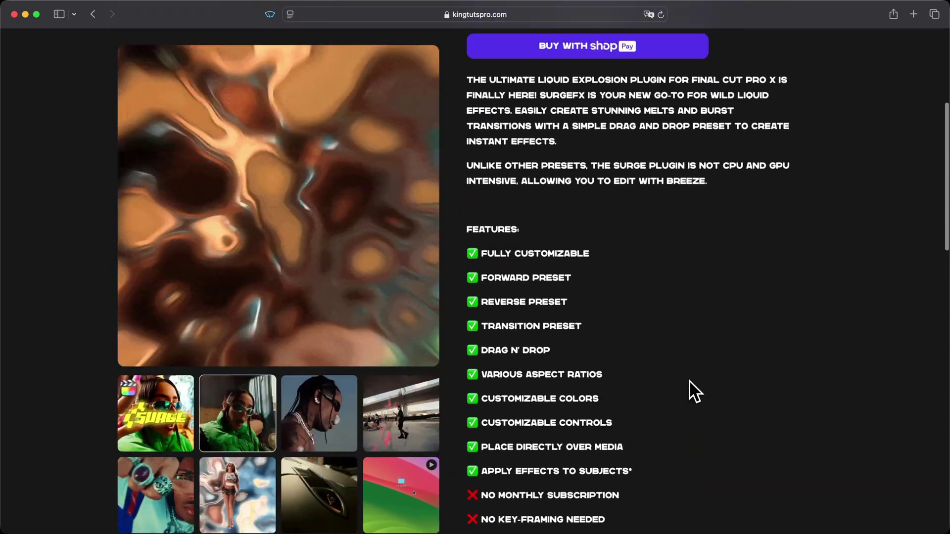
scroll(692, 391, up, 5)
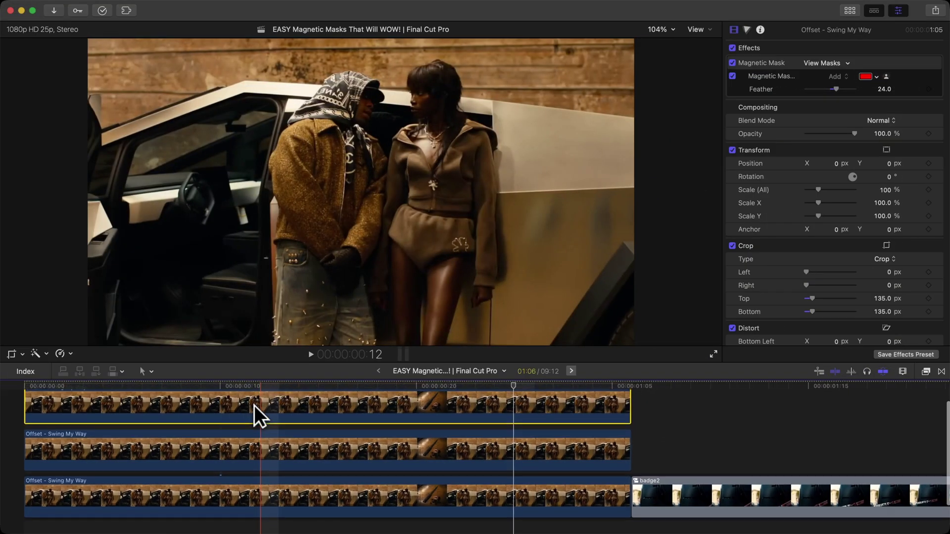
- Switch back to Final Cut Pro and check the three stacked clips, toggling the visibility of the bottom one
scroll(254, 405, up, 1)
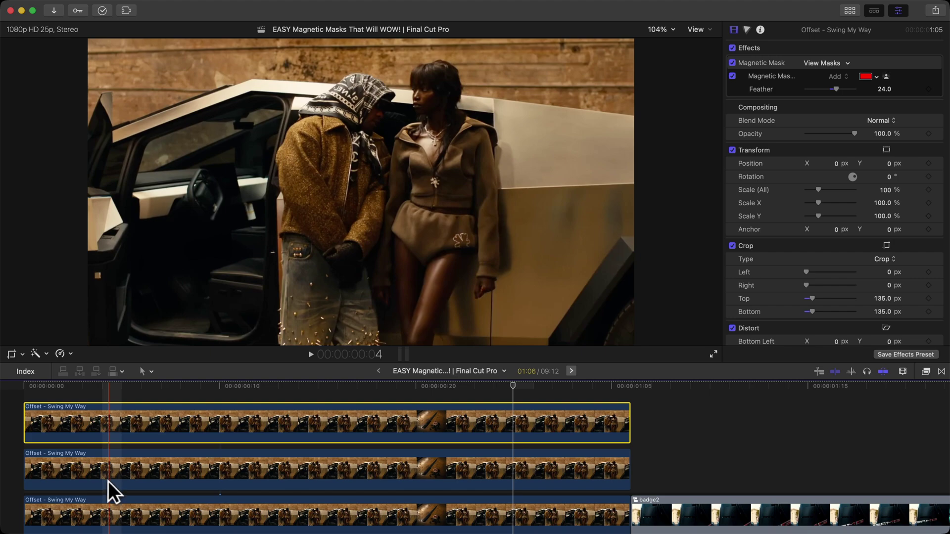
click(124, 462)
scroll(164, 462, down, 1)
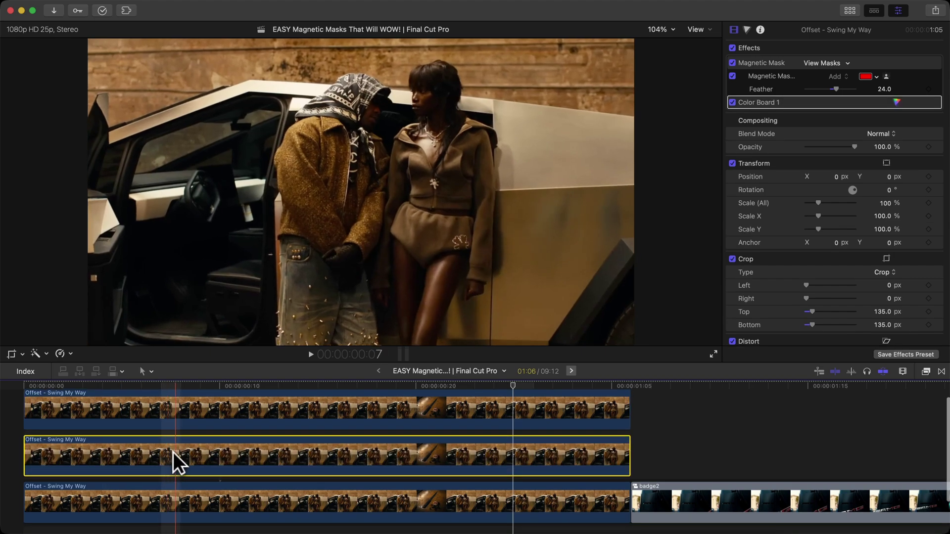
click(189, 483)
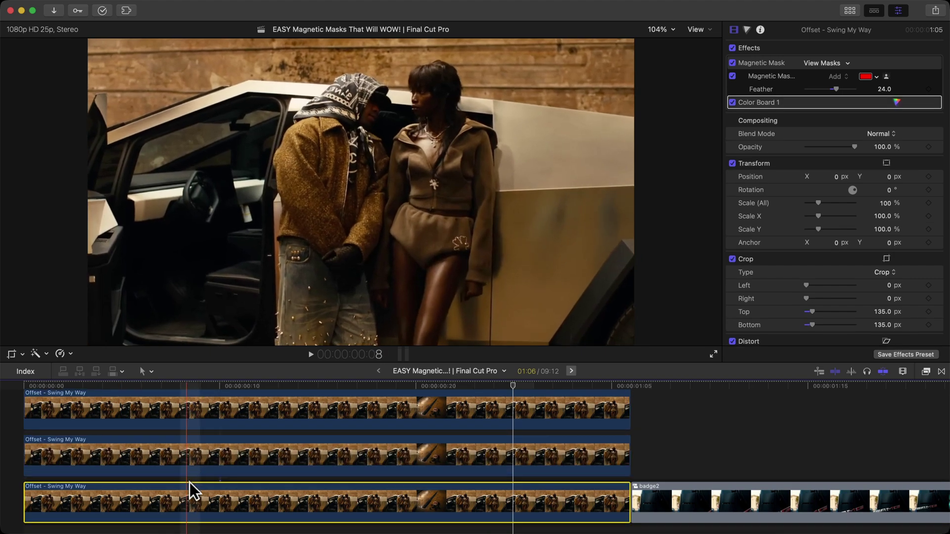
key(v)
key(v)
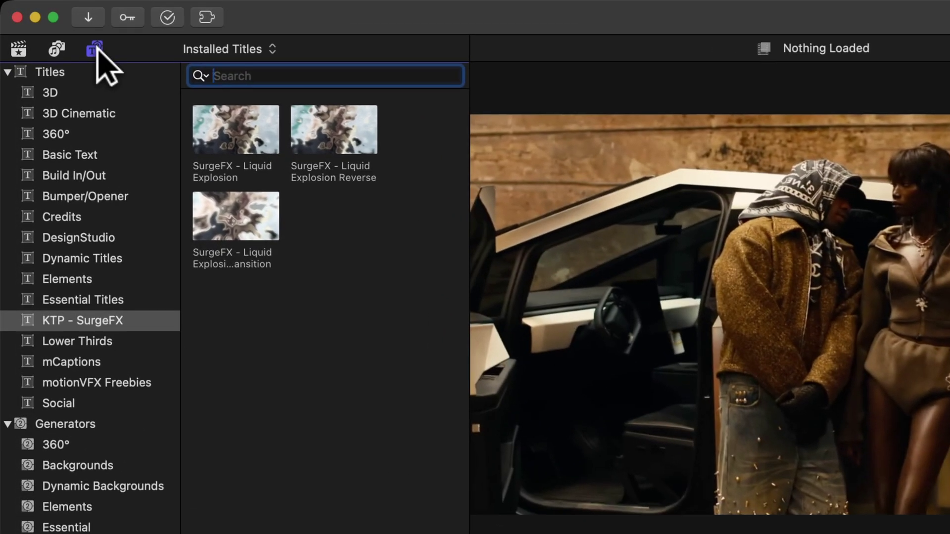
- Open the installed KTP - SurgeFX titles and check the three stacked clips by playing them from the start
click(59, 27)
click(105, 48)
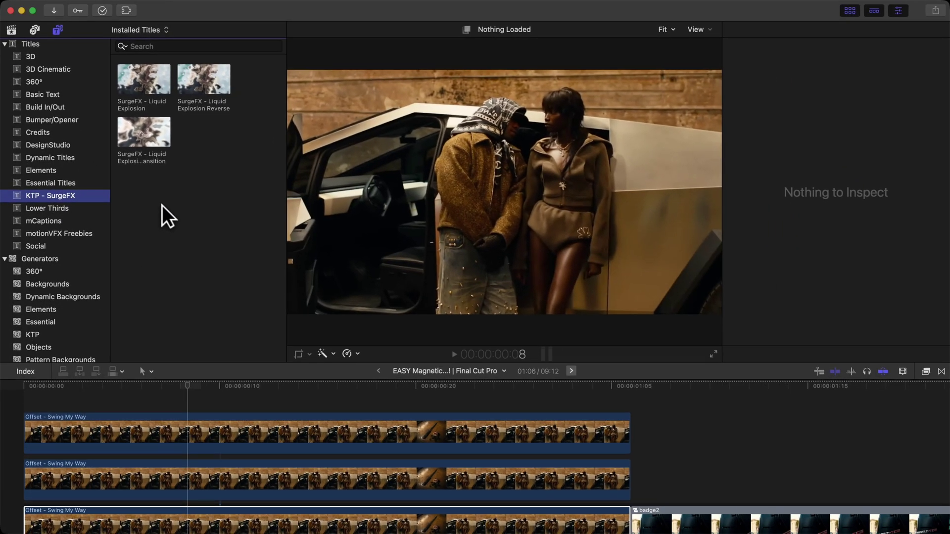
click(131, 507)
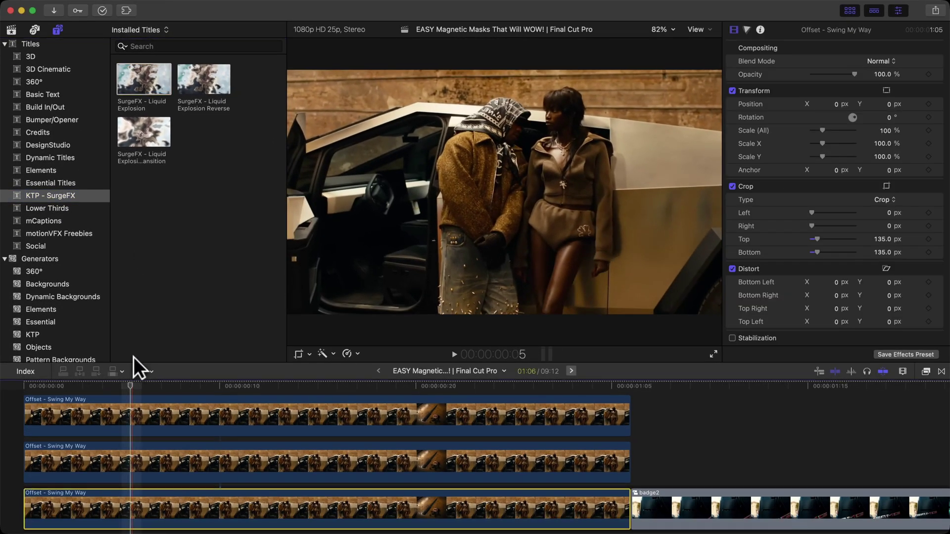
scroll(134, 396, up, 1)
click(129, 426)
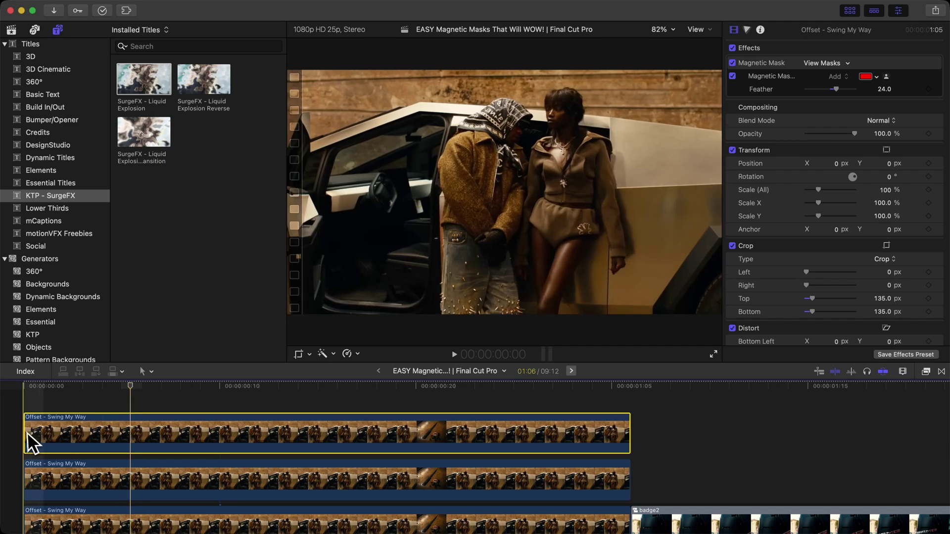
key(space)
key(space)
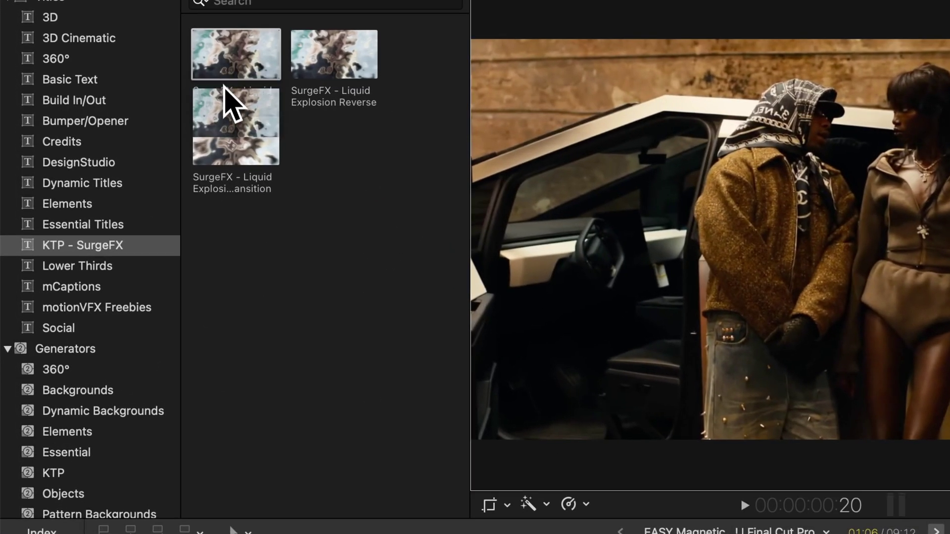
- Add the SurgeFX - Liquid Explosion title above the top clip, starting at the beginning of the timeline
drag(138, 97, 110, 308)
drag(180, 418, 43, 533)
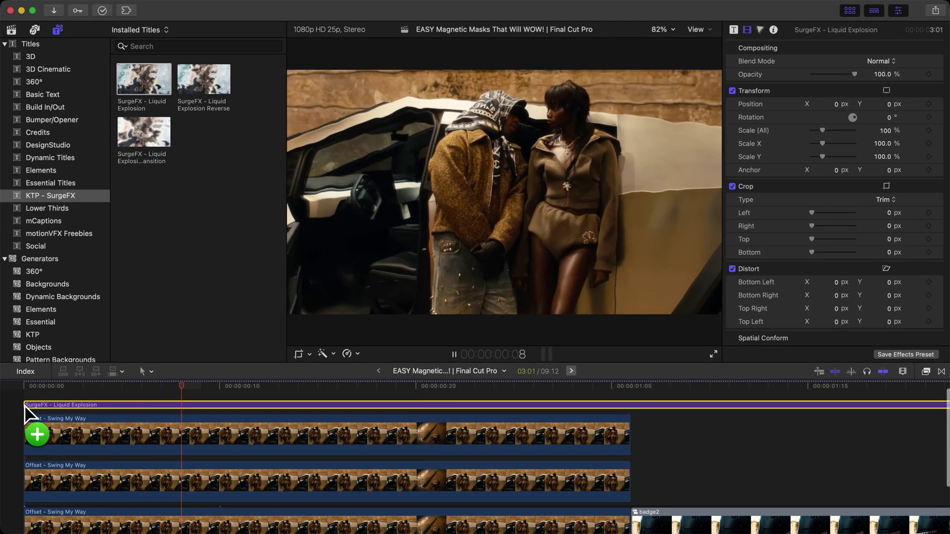
drag(24, 405, 27, 401)
- Cut the Liquid Explosion title at the end of the stacked clips and delete the leftover segment
key(space)
click(629, 399)
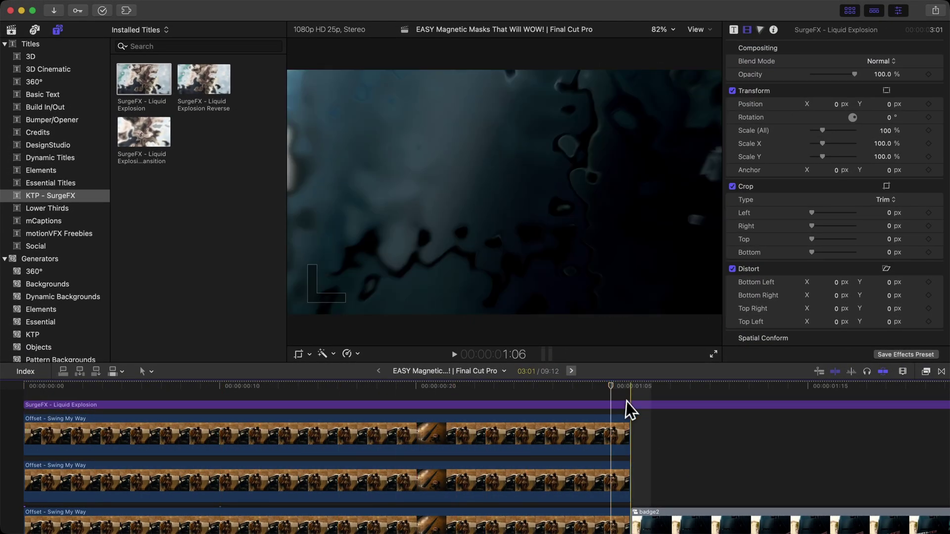
click(634, 403)
key(super+b)
click(651, 460)
click(645, 498)
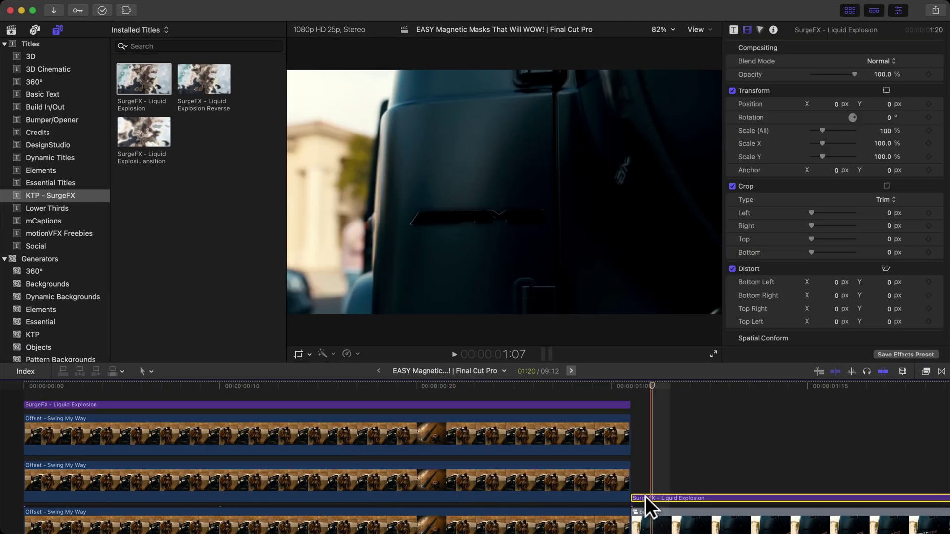
key(Delete)
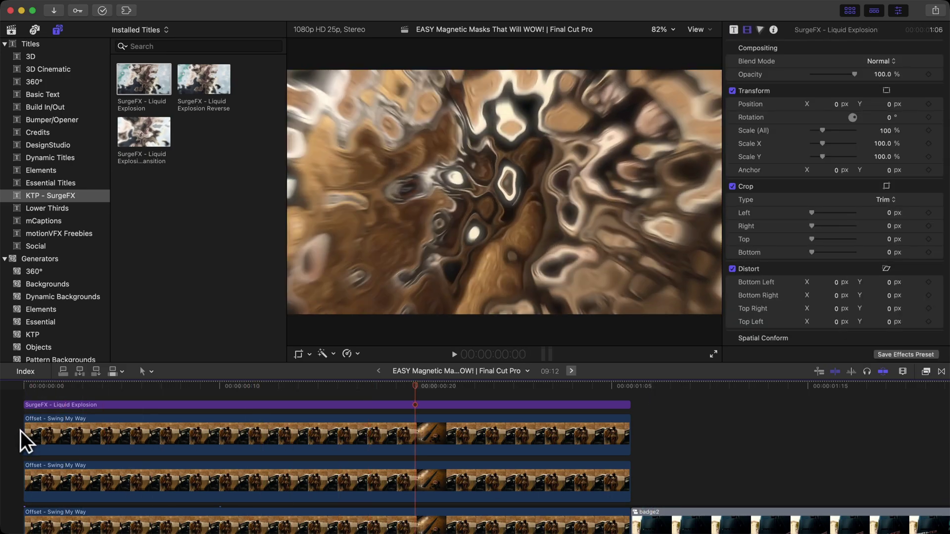
- Open the Liquid Explosion title's published parameters and try shortening the title by trimming its end
click(232, 404)
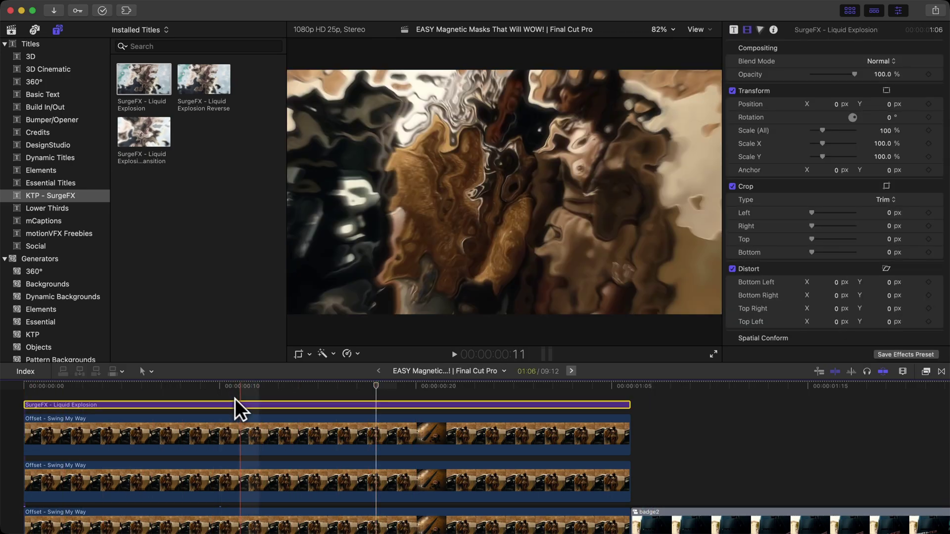
click(271, 385)
click(733, 30)
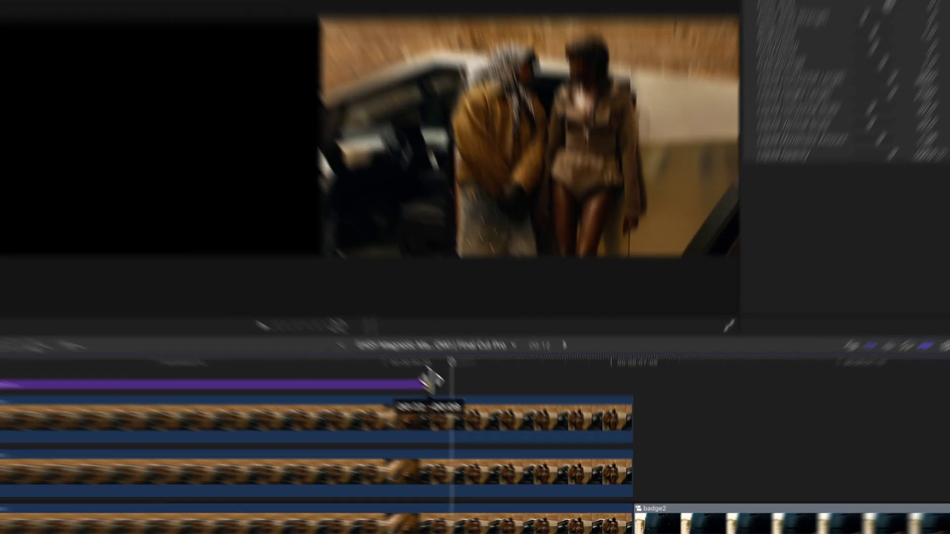
click(630, 405)
click(626, 349)
- Combine the Liquid Explosion title and the top clip into a compound clip named topclip in the Tutorial event
drag(697, 364, 508, 303)
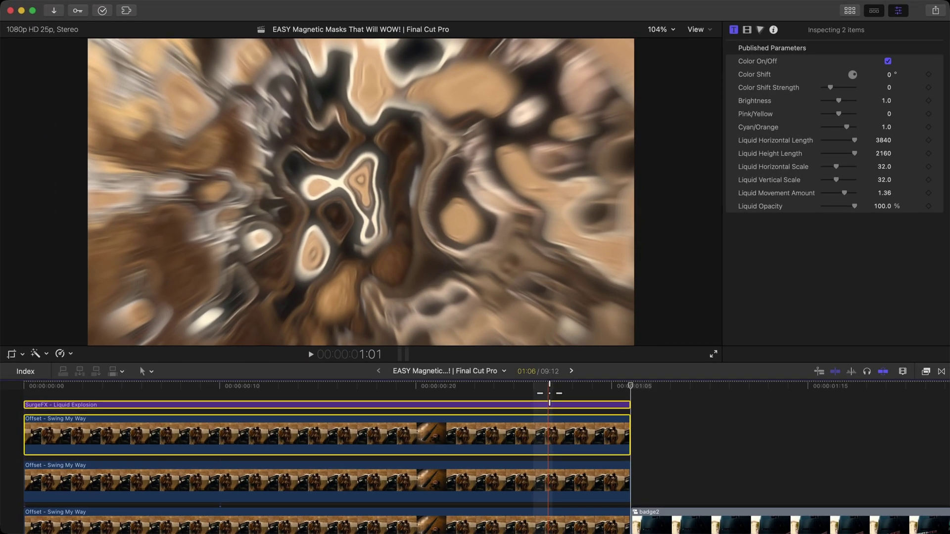
key(alt+g)
text(to)
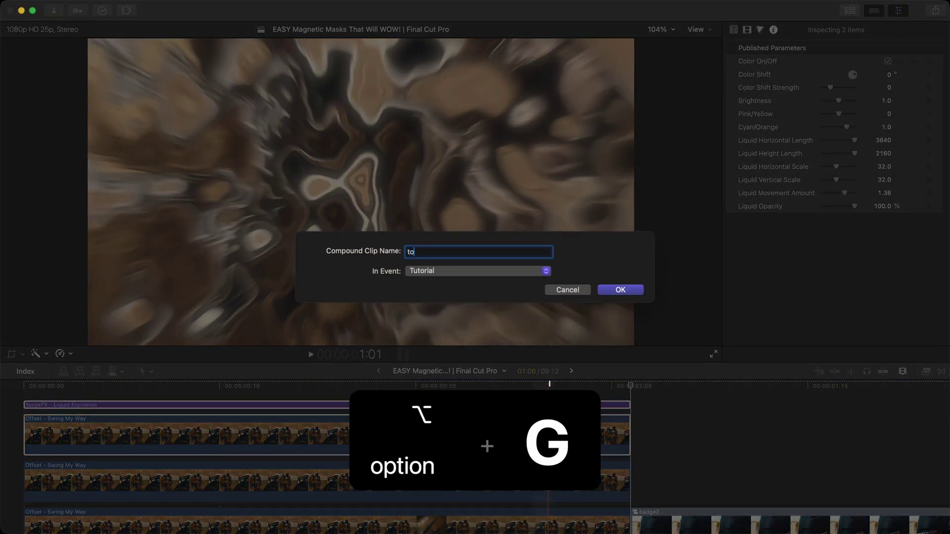
text(pclip)
key(Return)
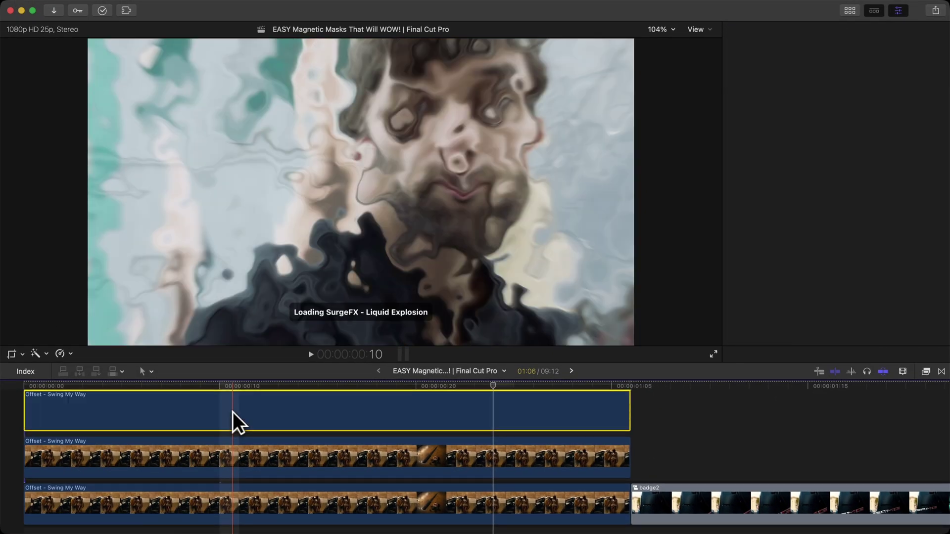
- Delete the top clip carrying the Liquid Explosion distortion
click(233, 413)
key(Delete)
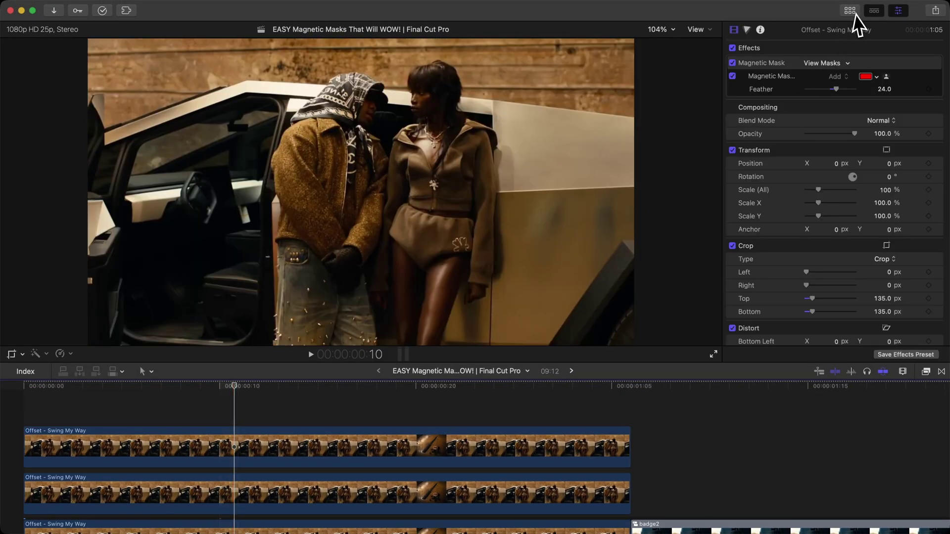
- Reopen the titles browser and preview the Liquid Explosion, Liquid Explosion Reverse and Liquid Explosion Transition titles
click(851, 11)
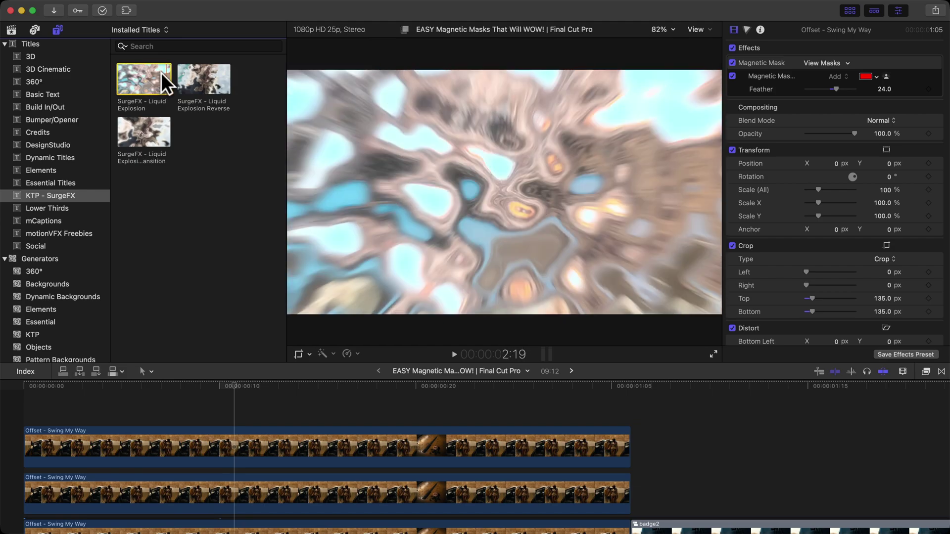
click(178, 72)
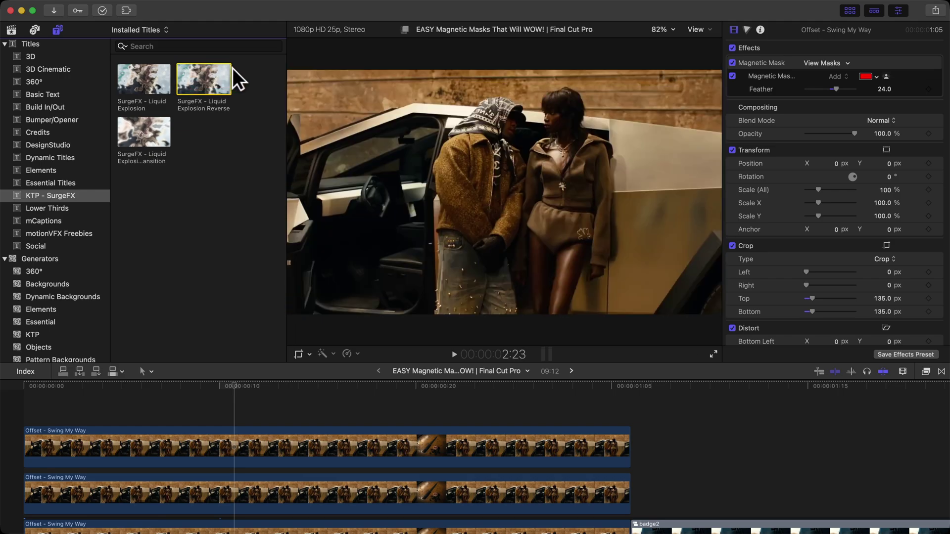
click(124, 129)
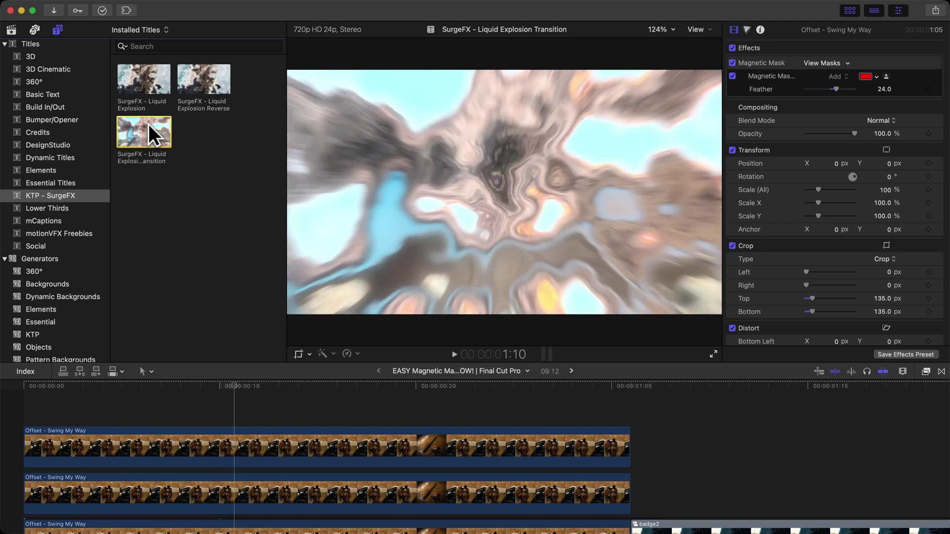
click(106, 408)
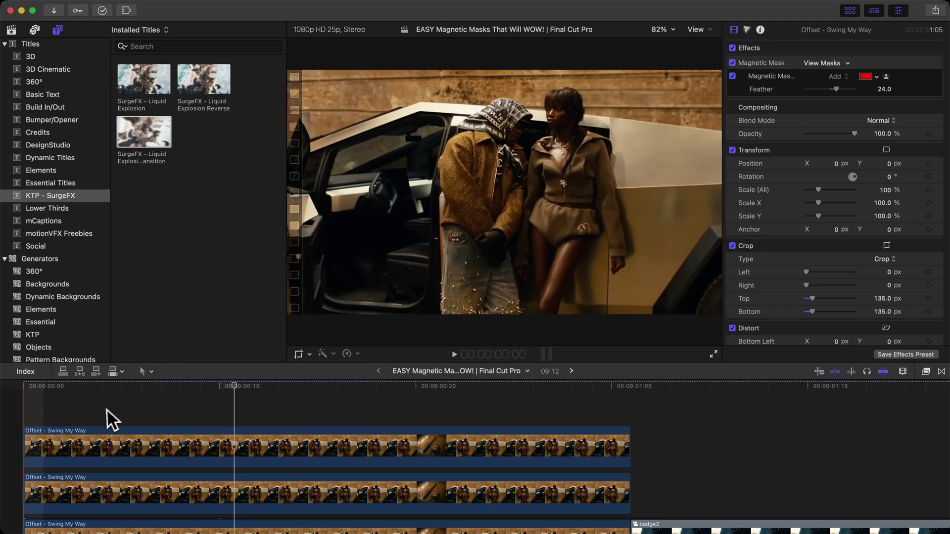
- Add the SurgeFX - Liquid Explosion Reverse title above the top clip from the timeline start, cut to the clips' end
scroll(111, 428, down, 2)
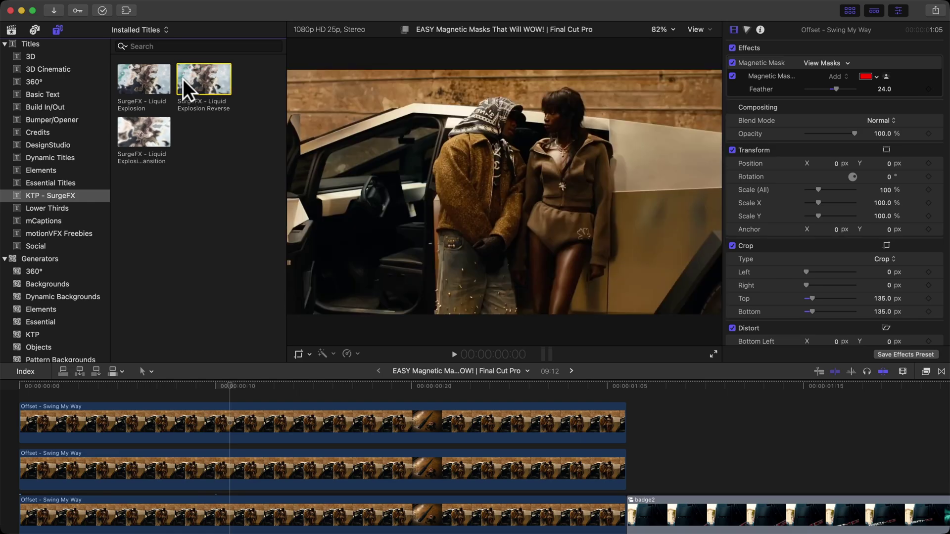
drag(180, 81, 11, 403)
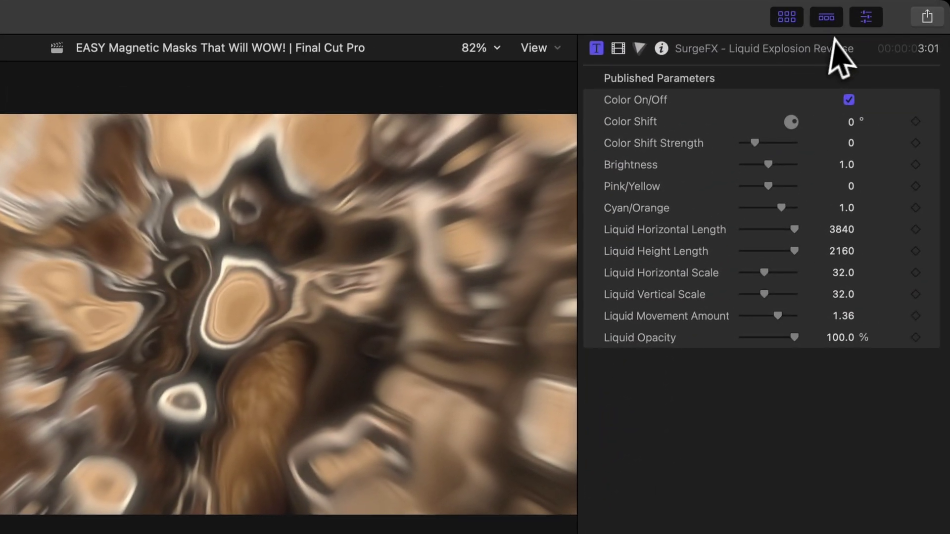
key(super+b)
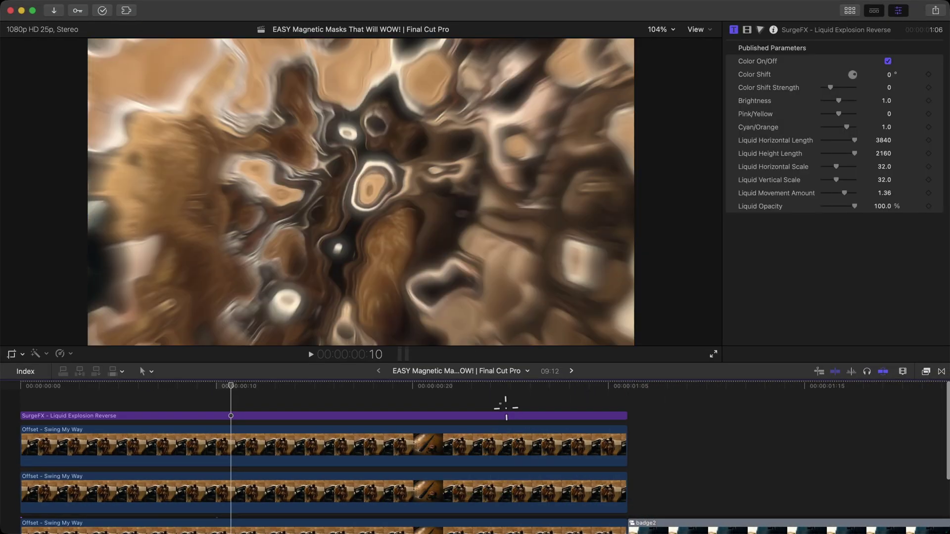
- Combine the Liquid Explosion Reverse title and the top clip into a compound clip named new1
drag(505, 408, 441, 458)
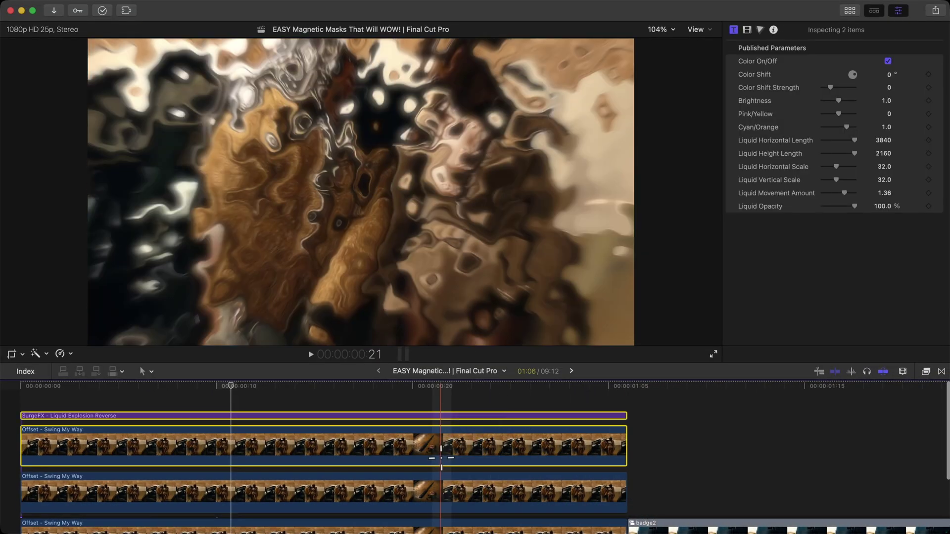
key(alt+g)
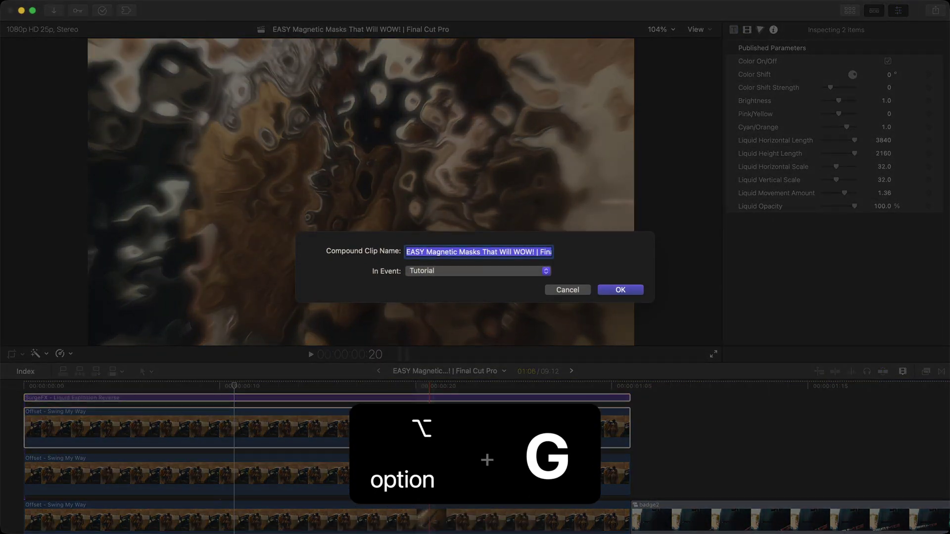
key(Return)
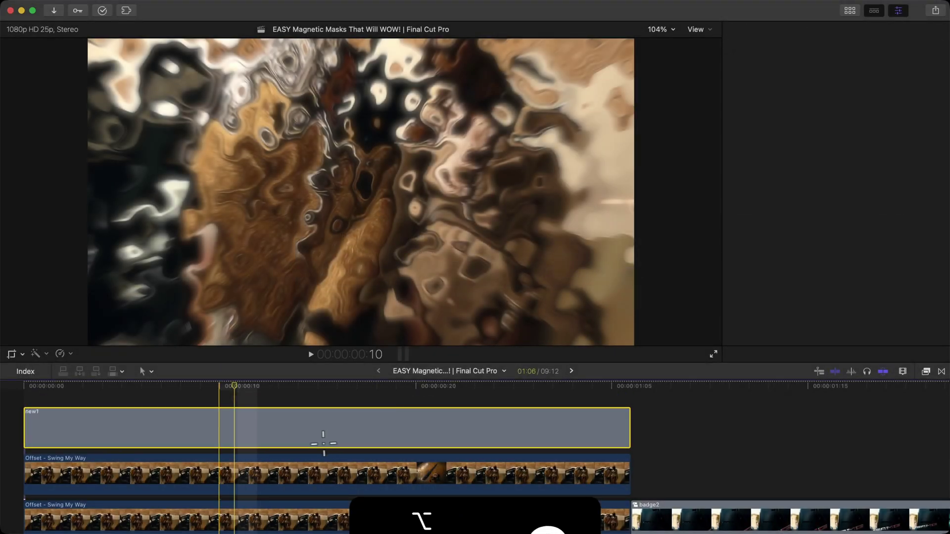
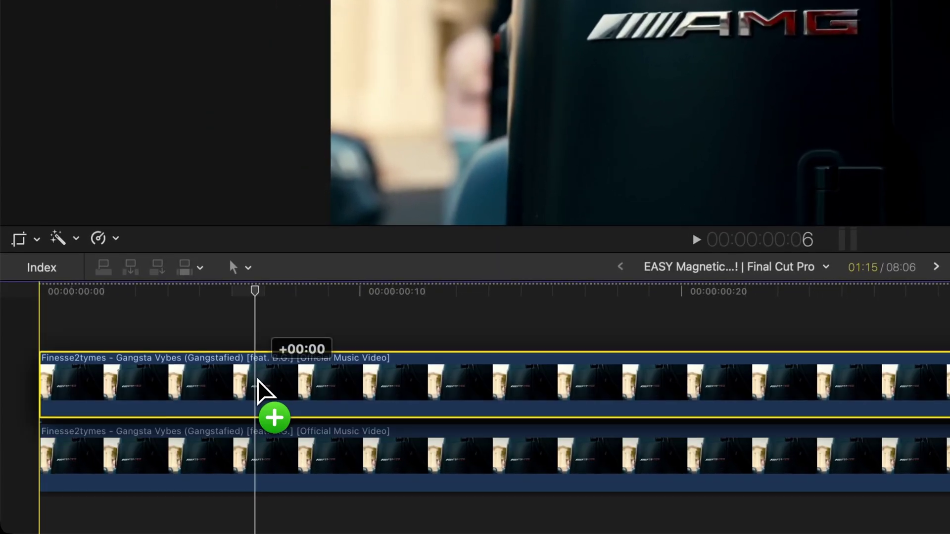
- Duplicate the AMG badge clip directly above the original, aligned to the same start
drag(191, 487, 193, 443)
drag(257, 379, 258, 380)
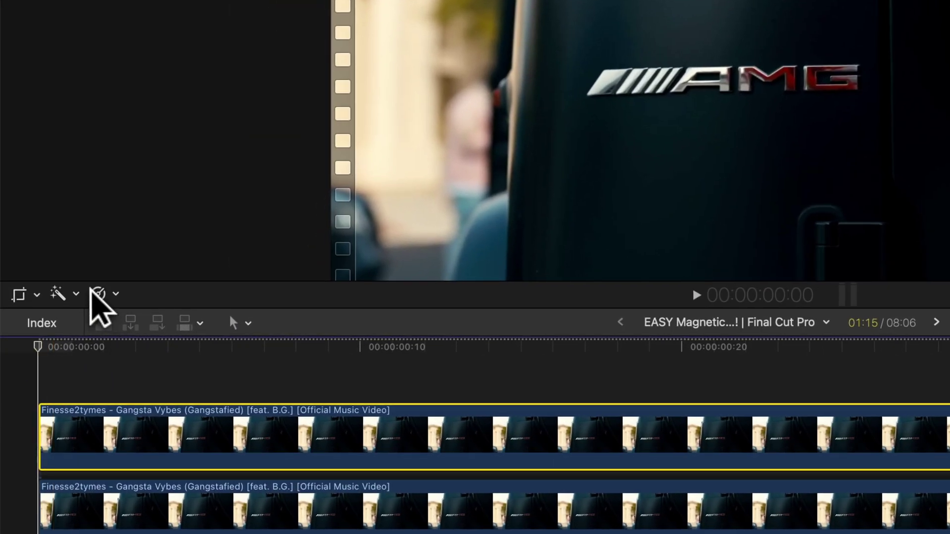
- Add a magnetic mask to the upper clip, sample the whole AMG badge with two points, and analyze the mask
click(39, 354)
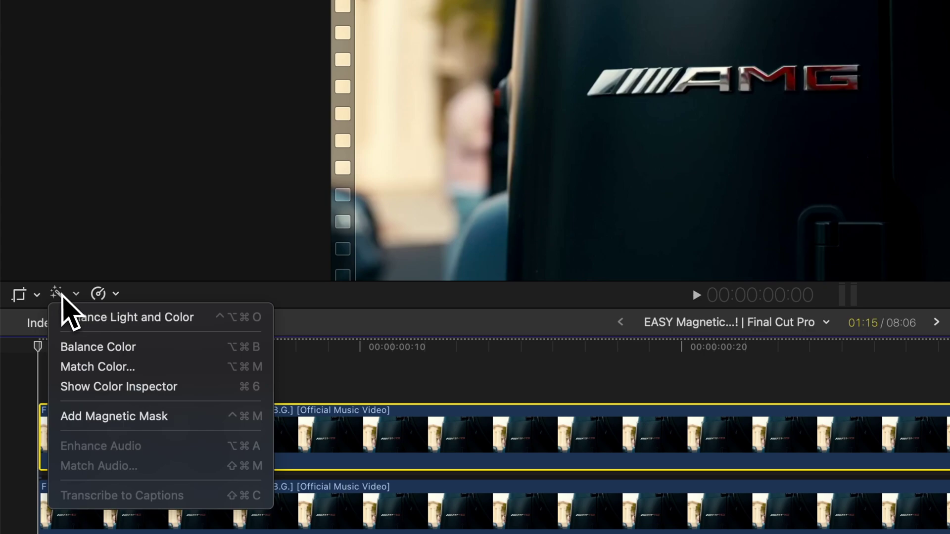
click(80, 416)
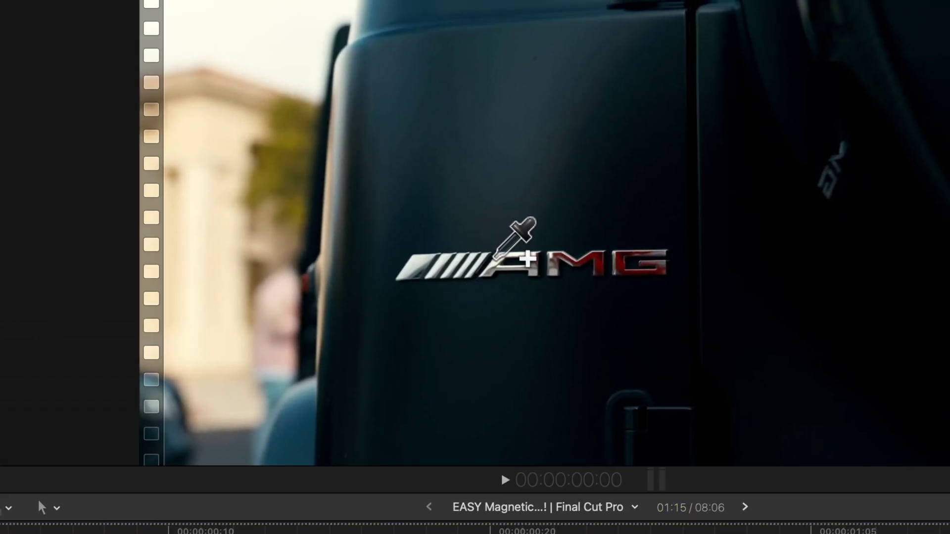
click(496, 256)
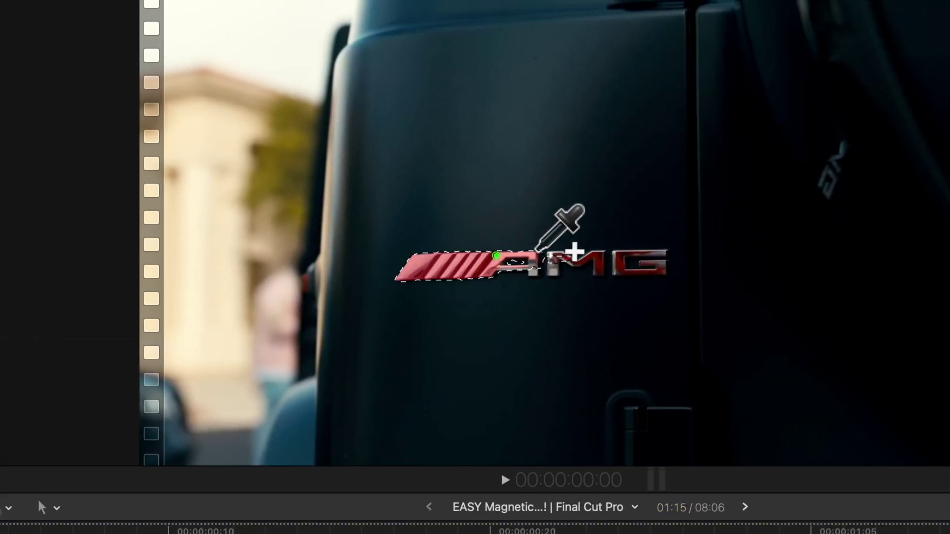
click(598, 255)
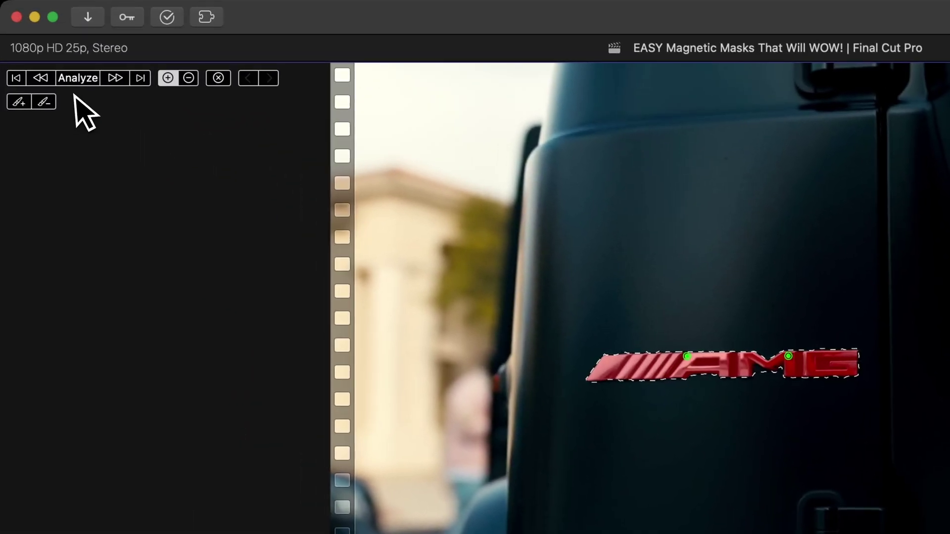
click(79, 78)
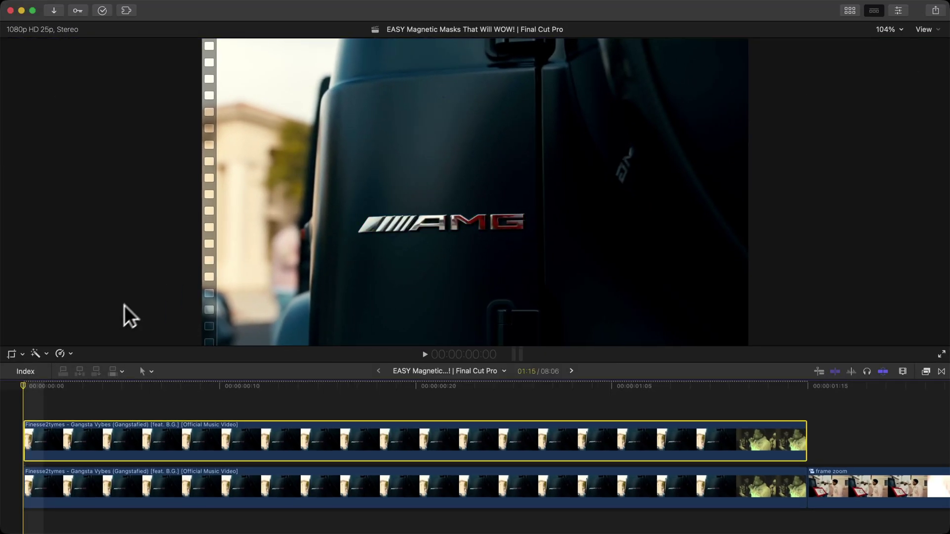
- Toggle the masked clip's visibility off and on, then play the badge shot from the start
key(v)
key(v)
key(space)
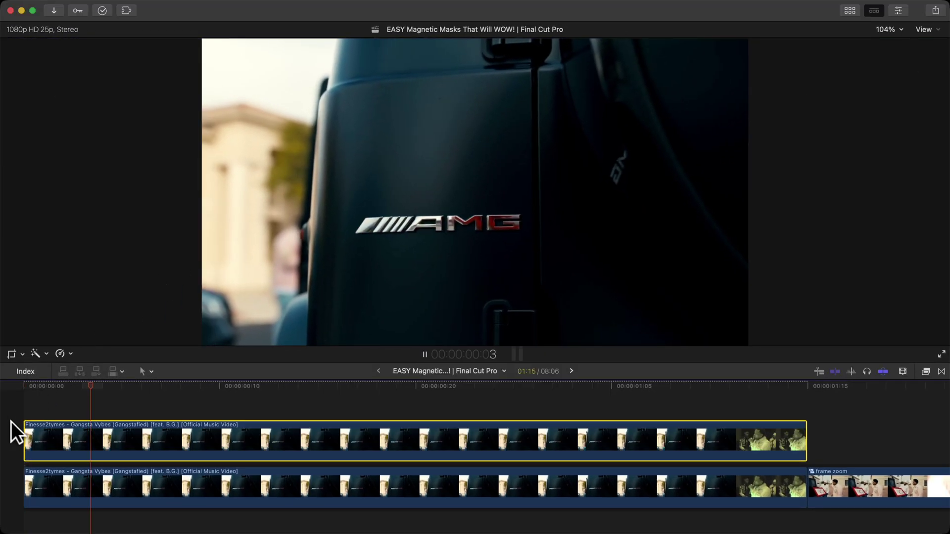
click(255, 384)
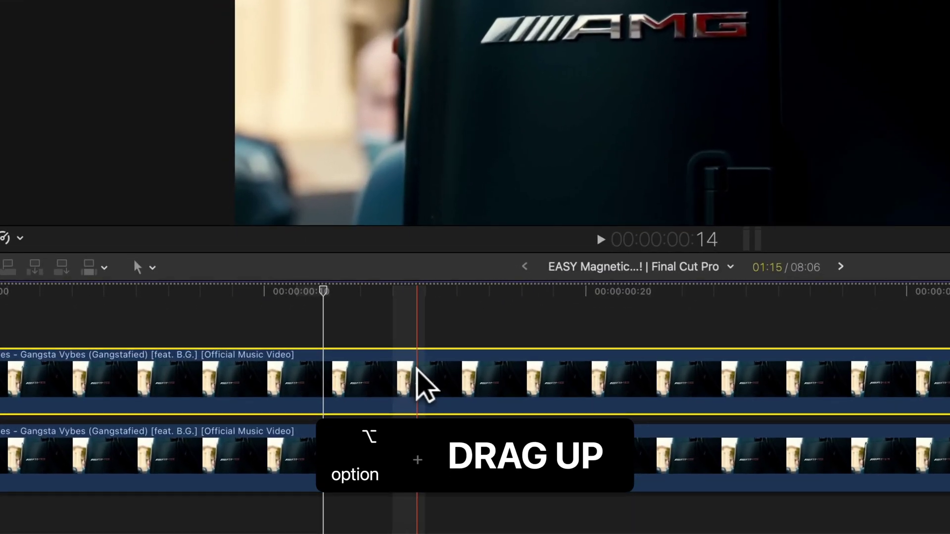
- Duplicate the masked AMG badge clip onto a third layer above, keeping the same start
drag(313, 433, 313, 417)
drag(416, 336, 417, 337)
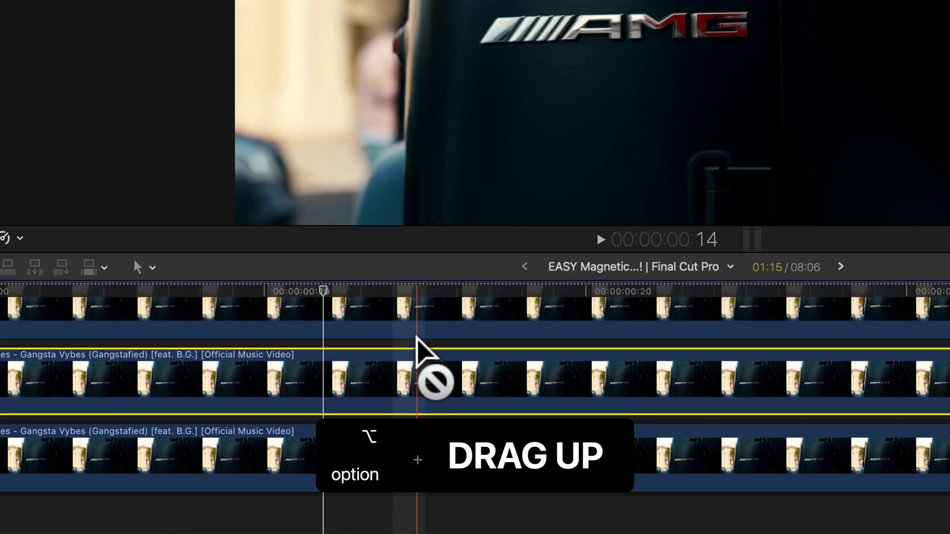
scroll(401, 368, up, 2)
scroll(401, 368, down, 2)
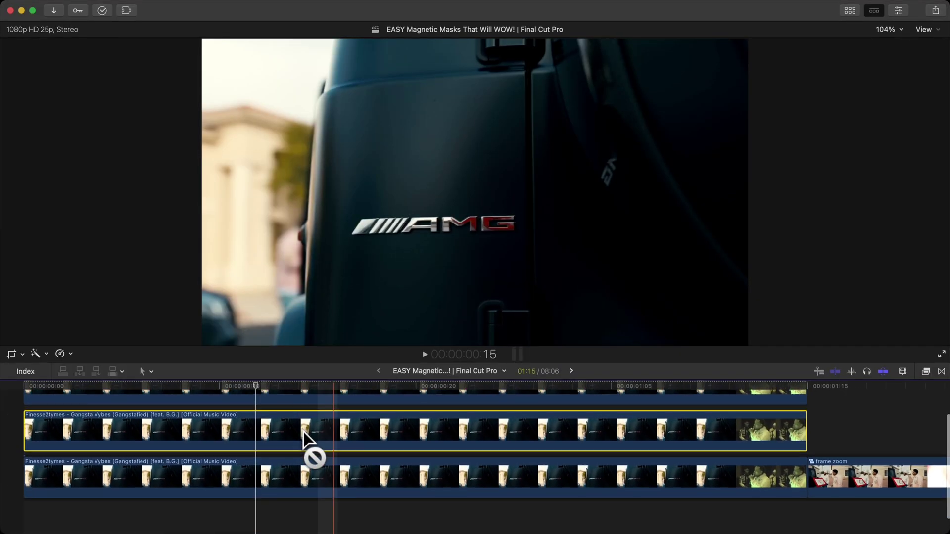
- Add a Color Board correction to the middle AMG clip and pull its exposure down to black out the badge
drag(304, 438, 876, 63)
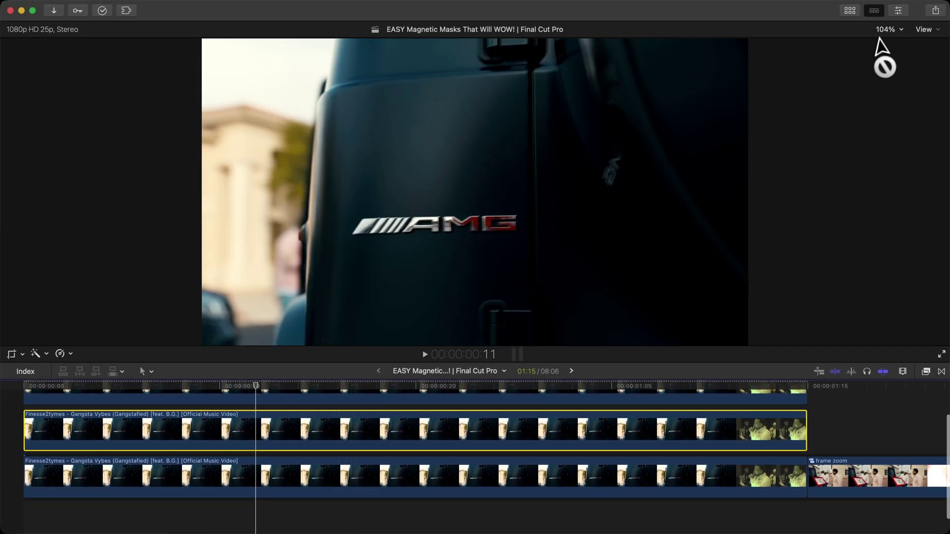
click(898, 10)
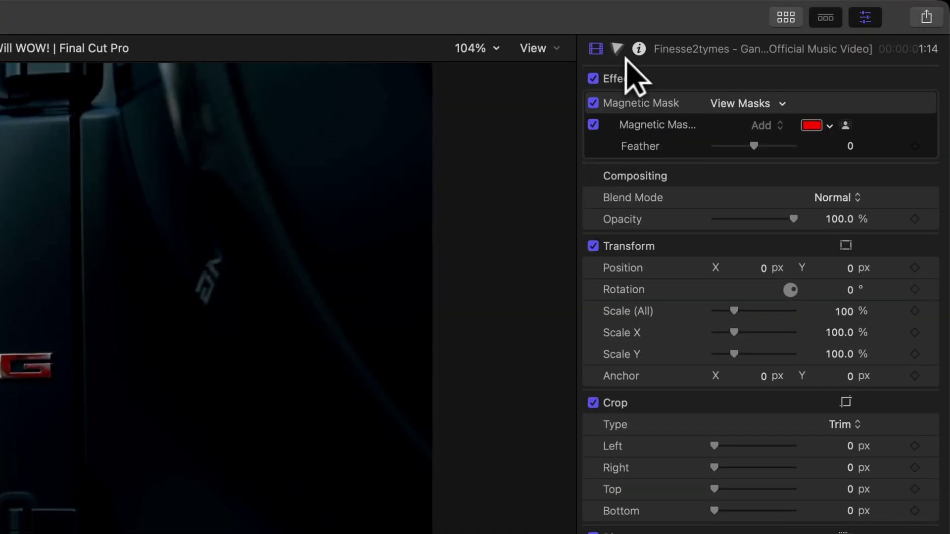
click(616, 48)
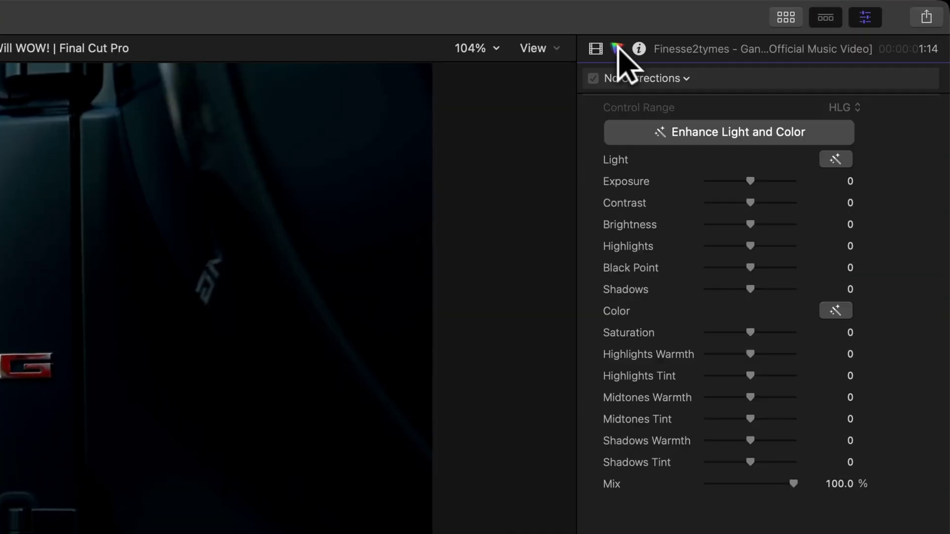
click(642, 79)
click(647, 123)
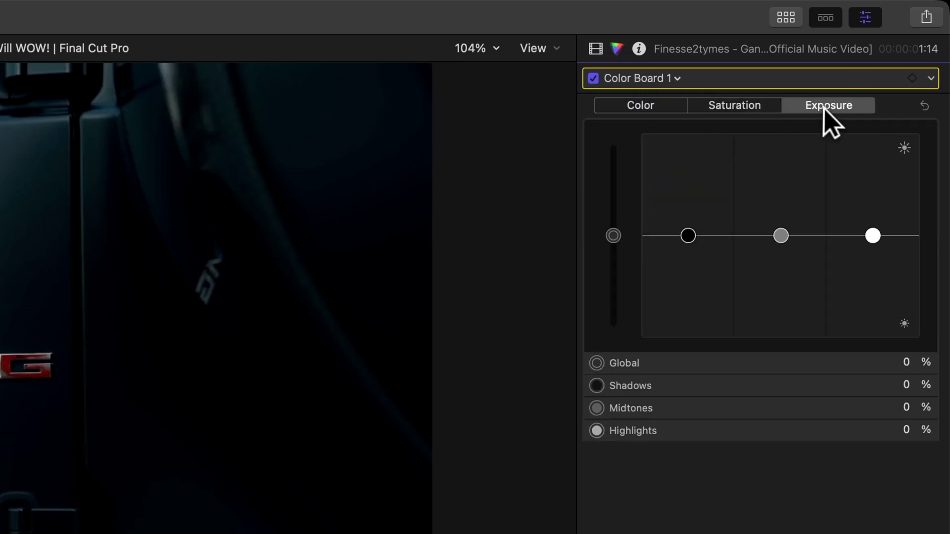
drag(872, 236, 881, 412)
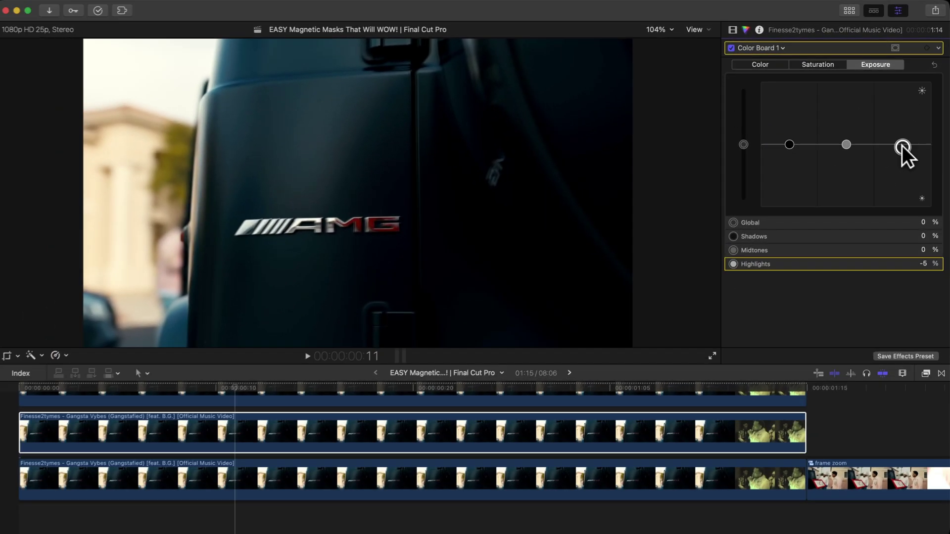
- Check the darkened badge with the top clip disabled, and set the mask feather to 36 on the middle clip and 23 on the top clip
scroll(130, 460, up, 2)
click(267, 437)
key(v)
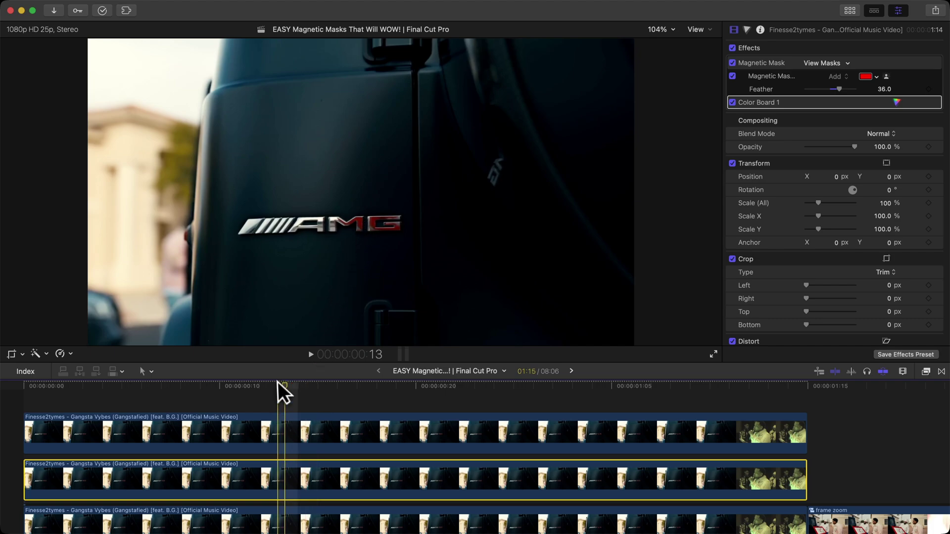
click(283, 427)
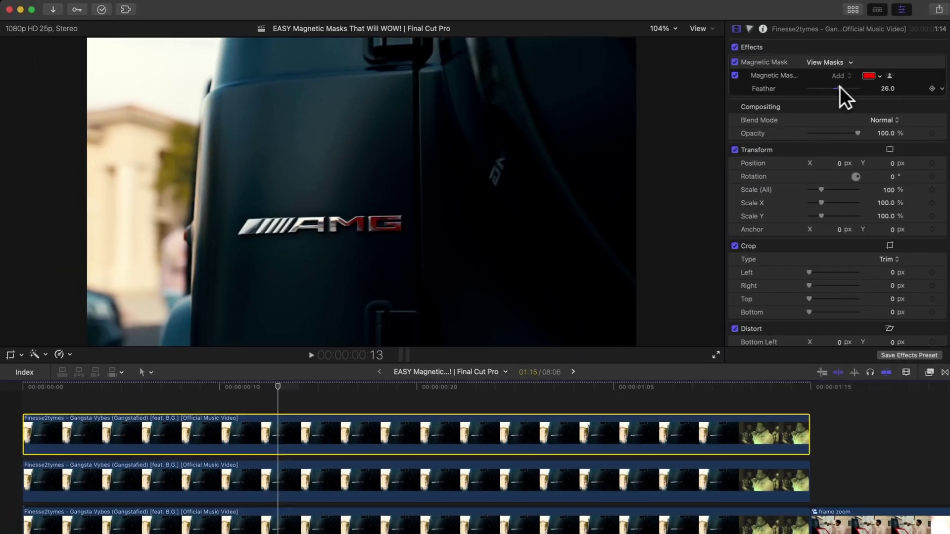
- At the clip start, move the top badge to X 1058.3, Y -479.4, scaled to 372.71% and rotated 51.9°, with a Transform keyframe
click(25, 386)
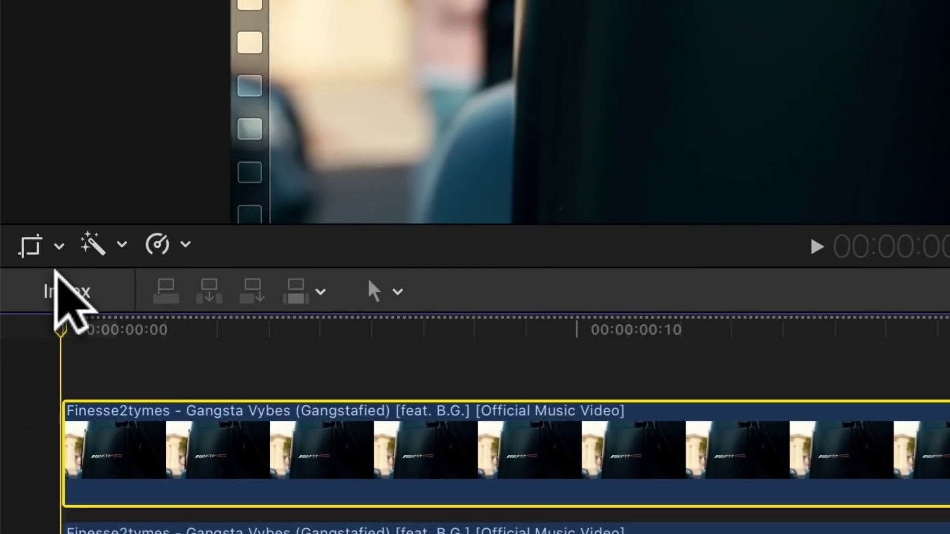
click(22, 354)
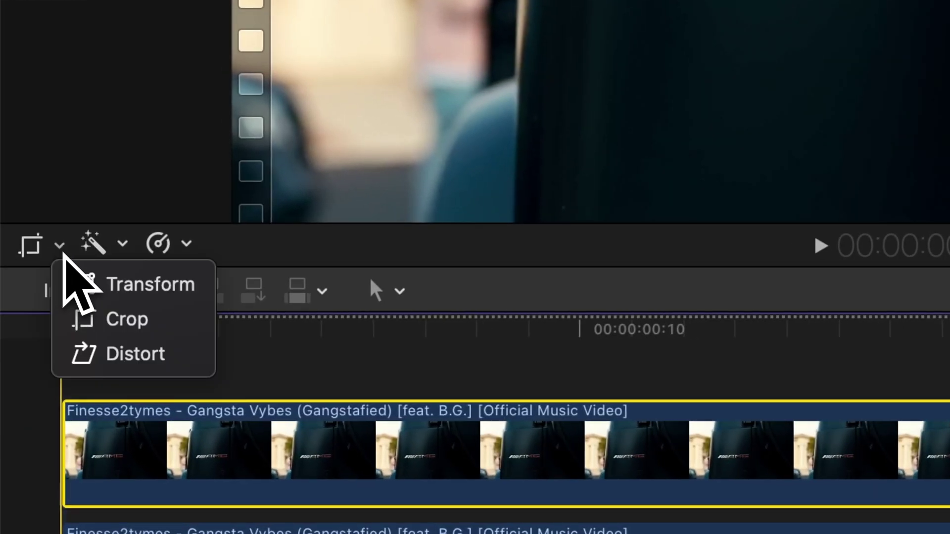
click(94, 287)
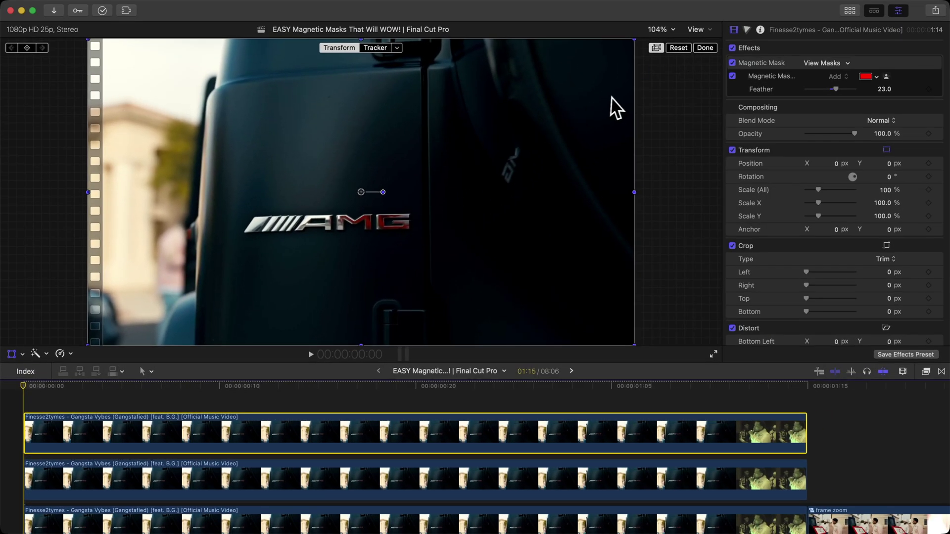
click(662, 33)
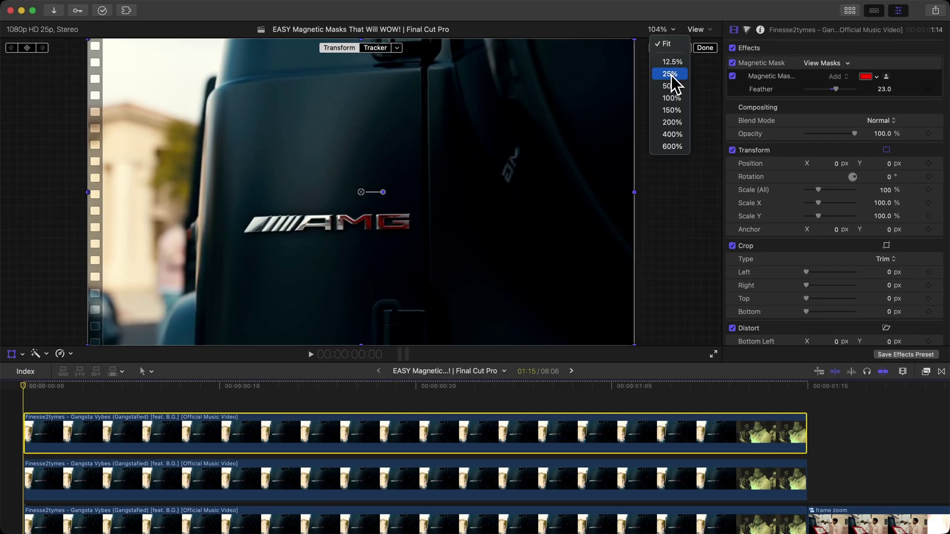
click(665, 85)
drag(360, 191, 391, 240)
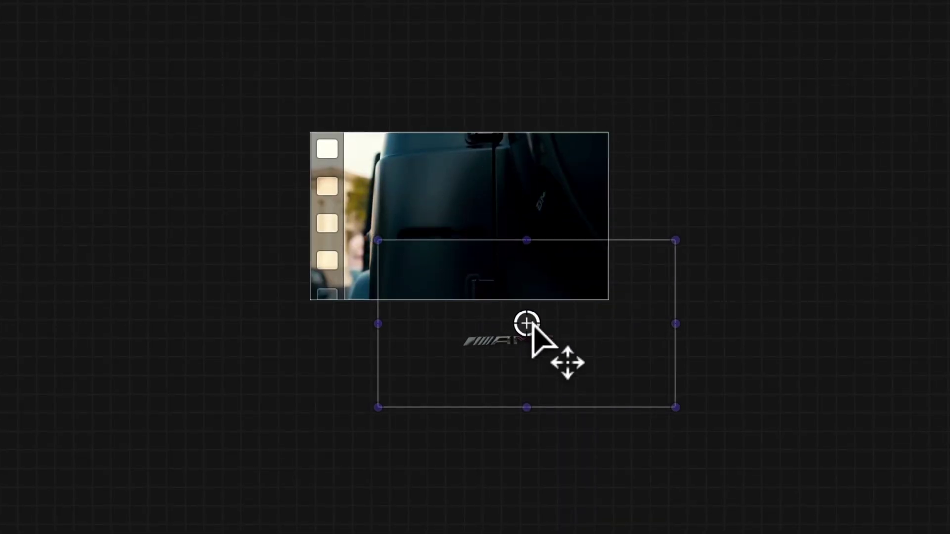
drag(533, 328, 610, 331)
drag(662, 206, 931, 2)
drag(718, 48, 839, 11)
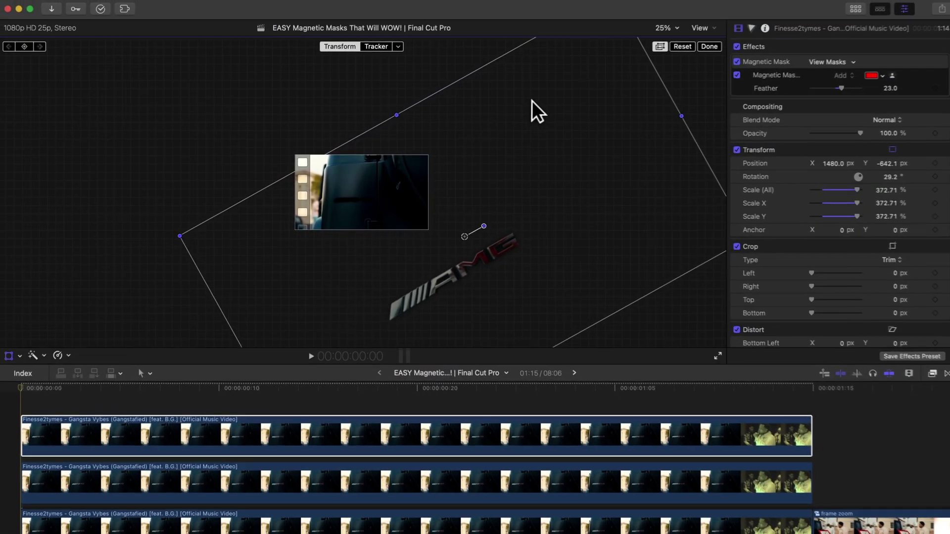
drag(484, 226, 230, 218)
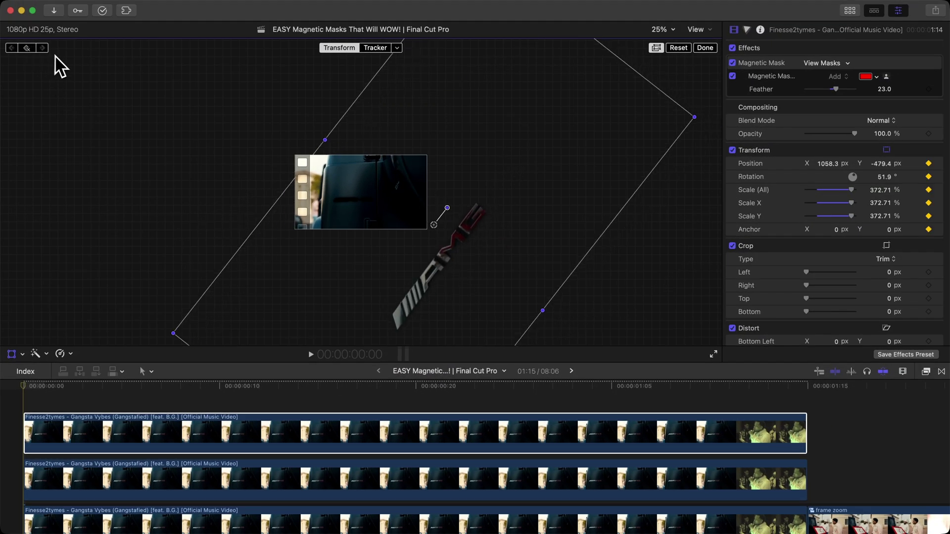
- Add a second Transform keyframe to the top clip at frame 21
click(31, 381)
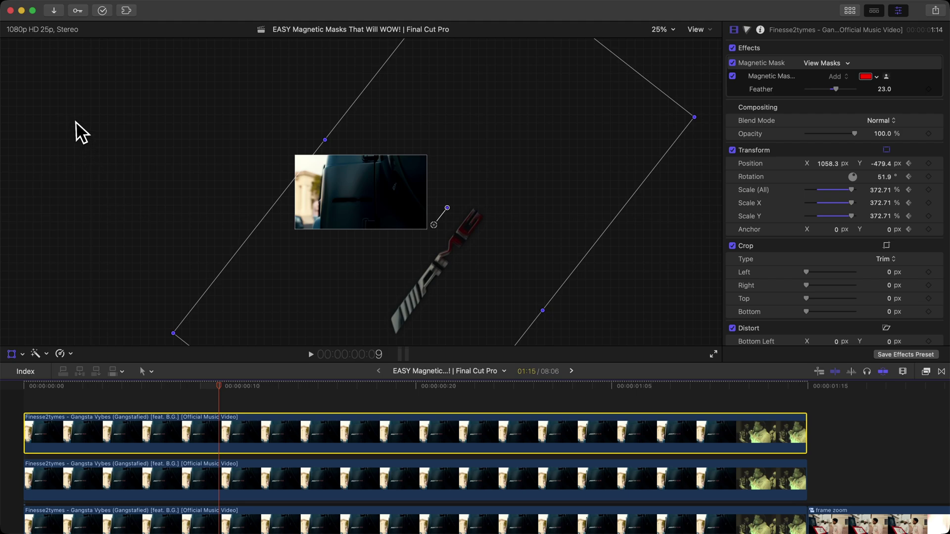
key(alt+k)
click(366, 382)
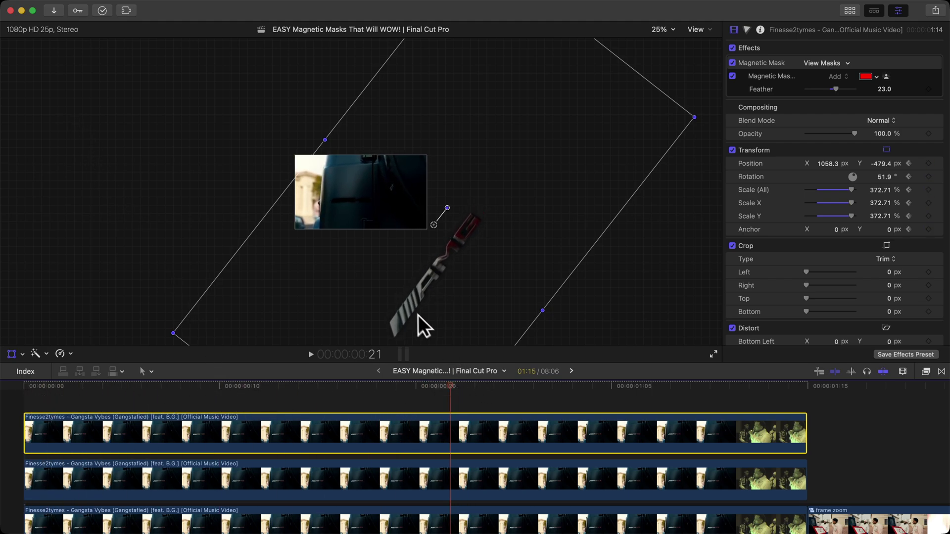
click(102, 101)
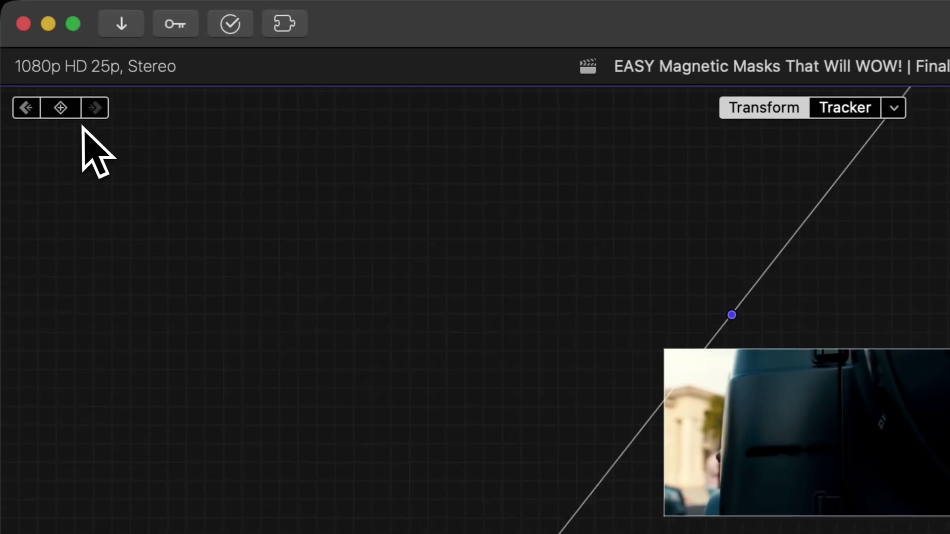
click(60, 108)
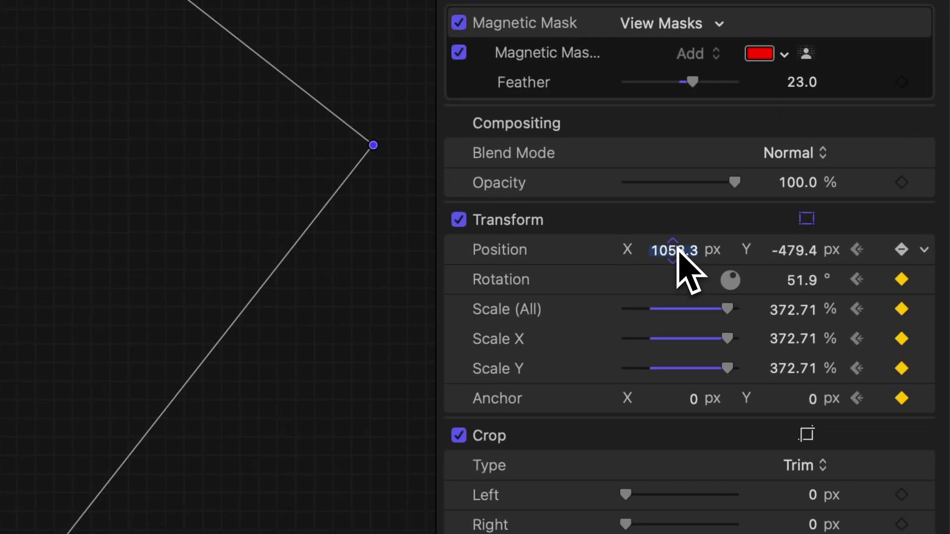
- Set the frame 21 keyframe's Position to X 0, Y 0, its Rotation to 0° and its Scale to 100%
key(Tab)
text(0)
key(Tab)
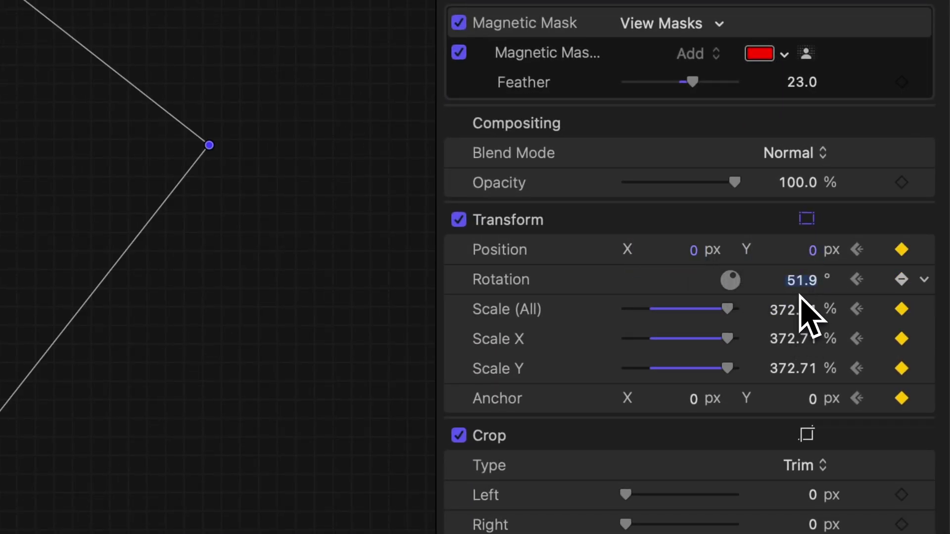
text(0)
key(Tab)
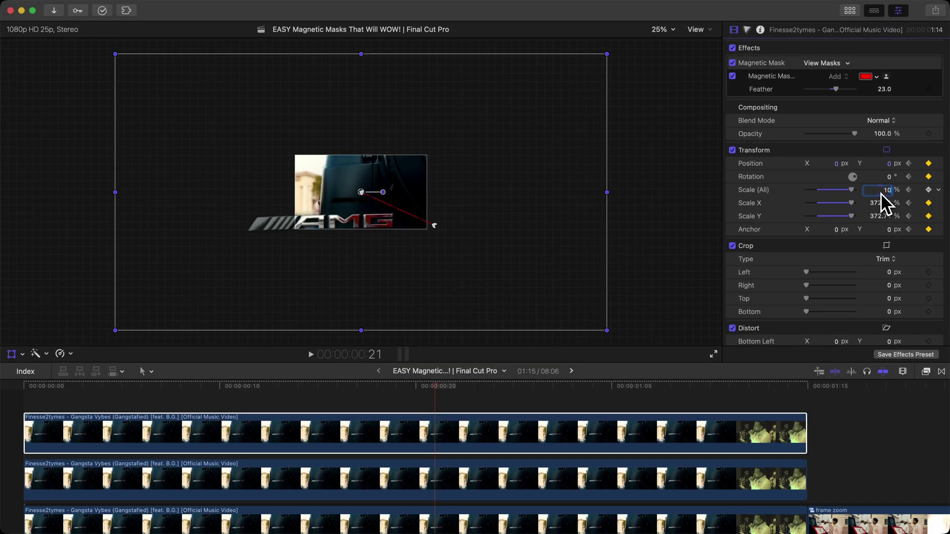
text(100)
key(Return)
- Fit the shot in the viewer and play the badge animation full screen from the start
click(662, 29)
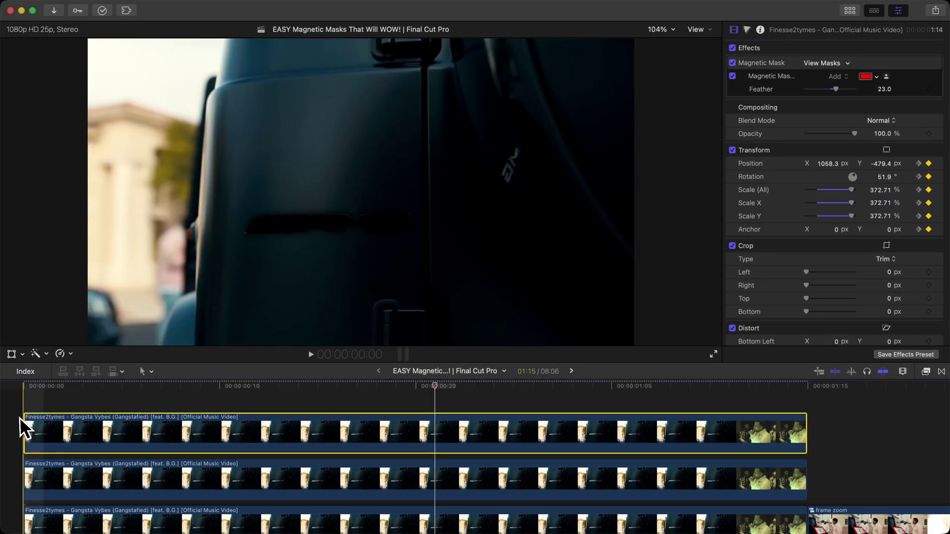
key(super+shift+f)
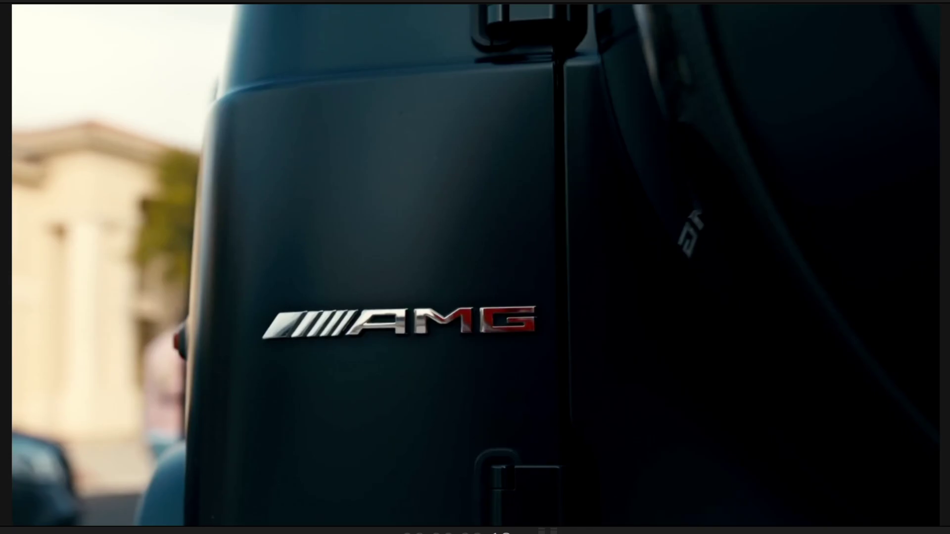
key(Escape)
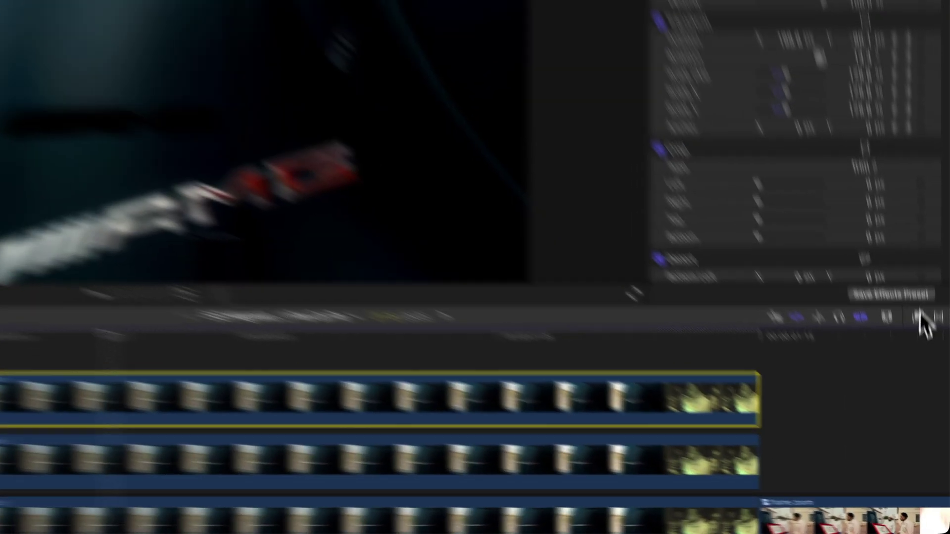
- Apply the Fisheye effect to the top clip with its center at X -0.63, Y -0.04, and scrub through the badge animation
click(925, 371)
drag(761, 326, 84, 361)
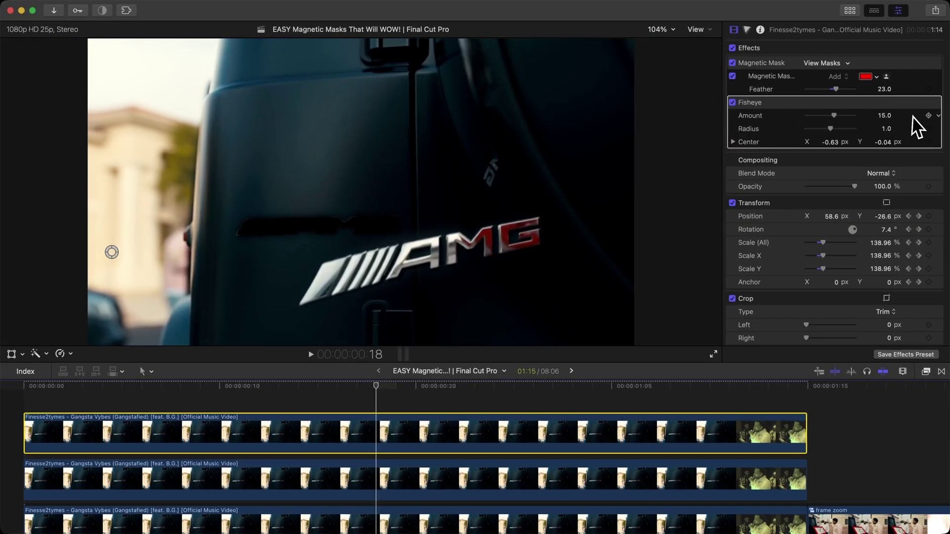
drag(359, 385, 438, 397)
drag(486, 337, 461, 311)
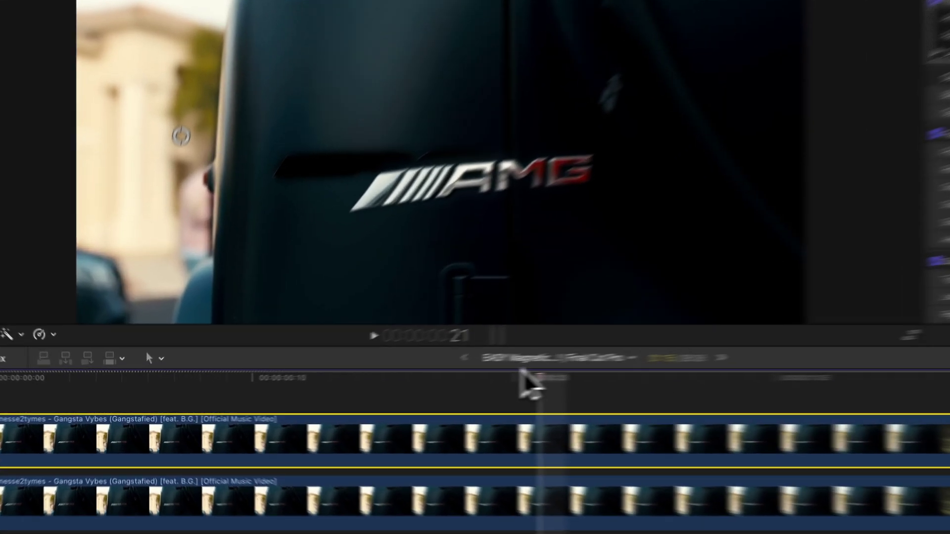
- Add keyframes for the Fisheye Amount of 15 and Radius of 1 at frame 16
key(Left)
key(Left)
key(Left)
key(Left)
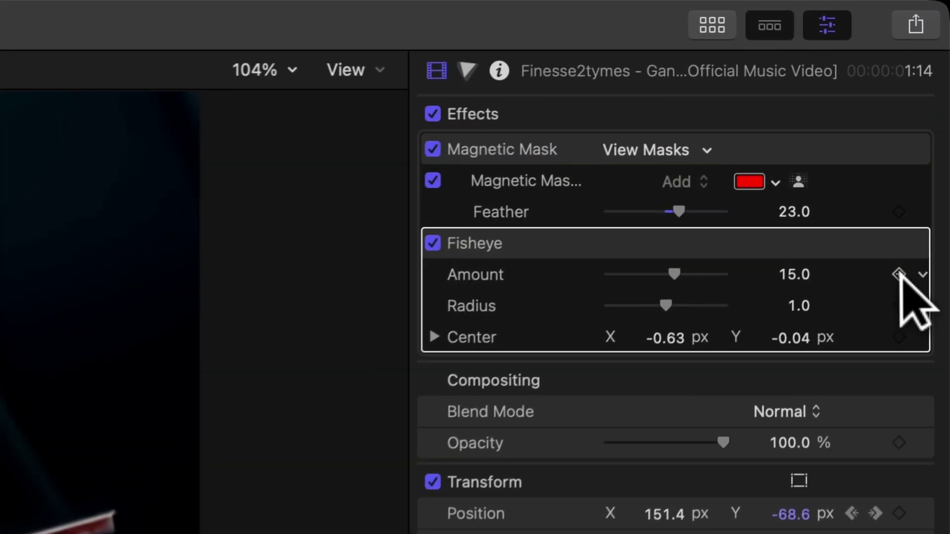
click(899, 275)
click(898, 309)
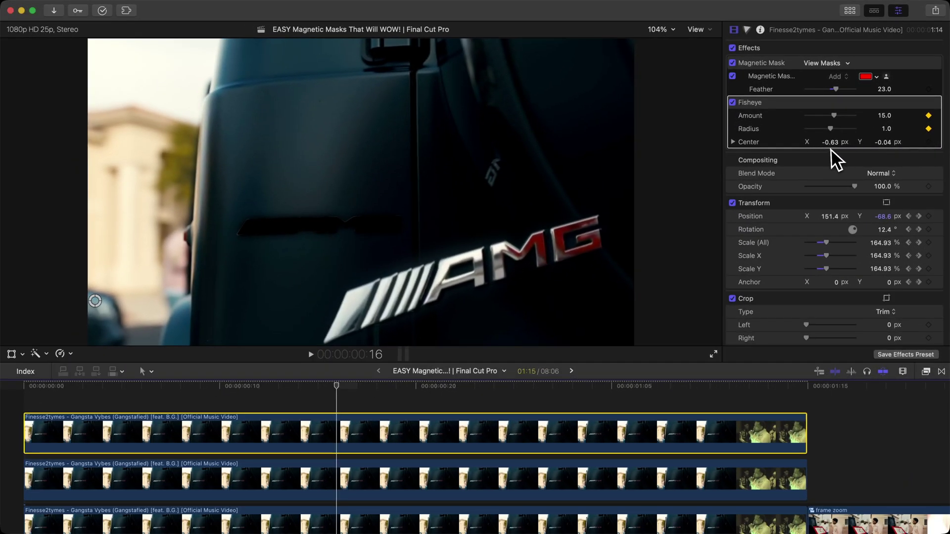
- At frame 21, set the Fisheye Amount and Radius to 0
key(Right)
key(Right)
key(Right)
key(Right)
key(Right)
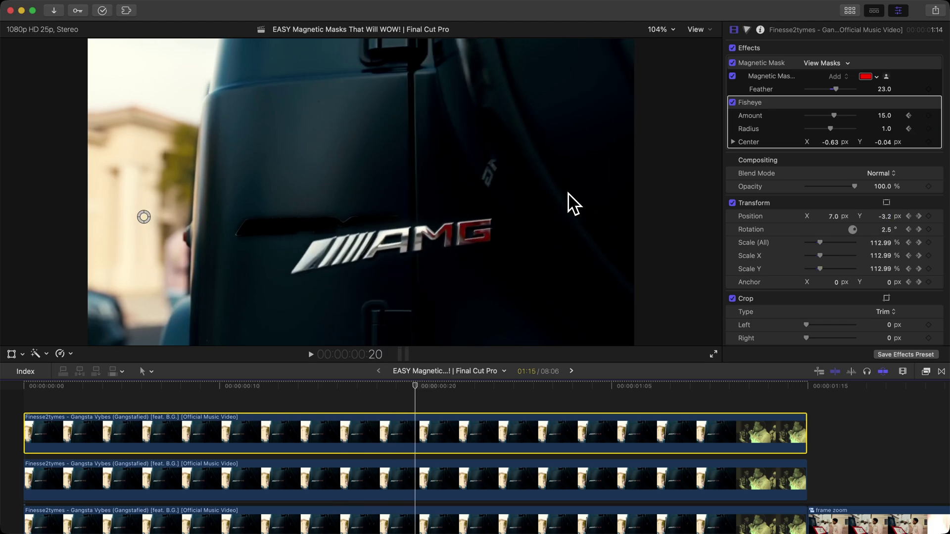
key(Right)
key(Left)
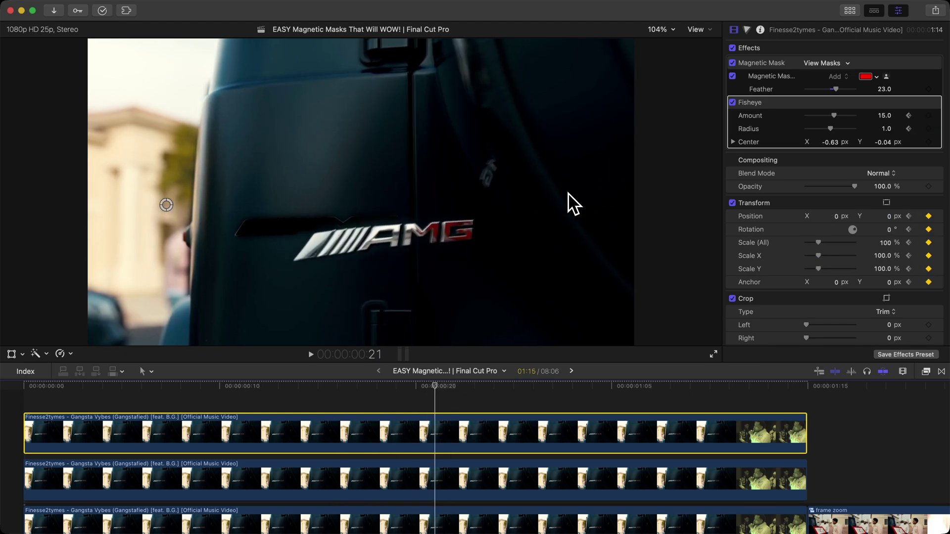
click(885, 116)
text(0)
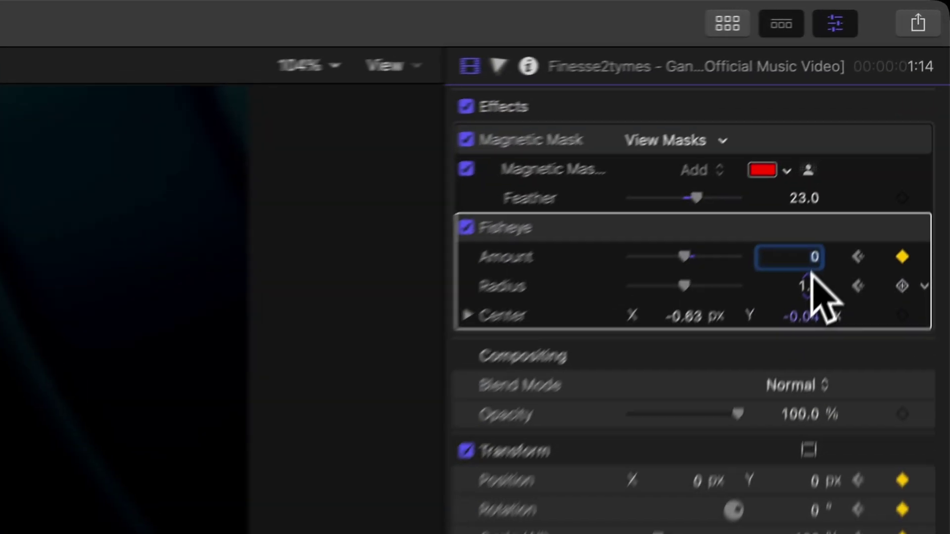
click(886, 129)
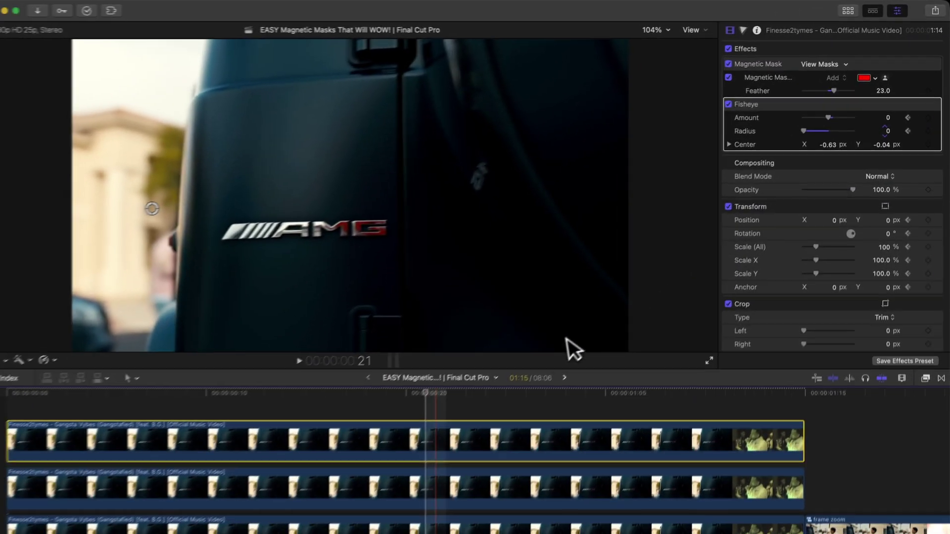
- Play the badge animation with the Fisheye distortion from the start
drag(435, 387, 21, 402)
key(space)
key(space)
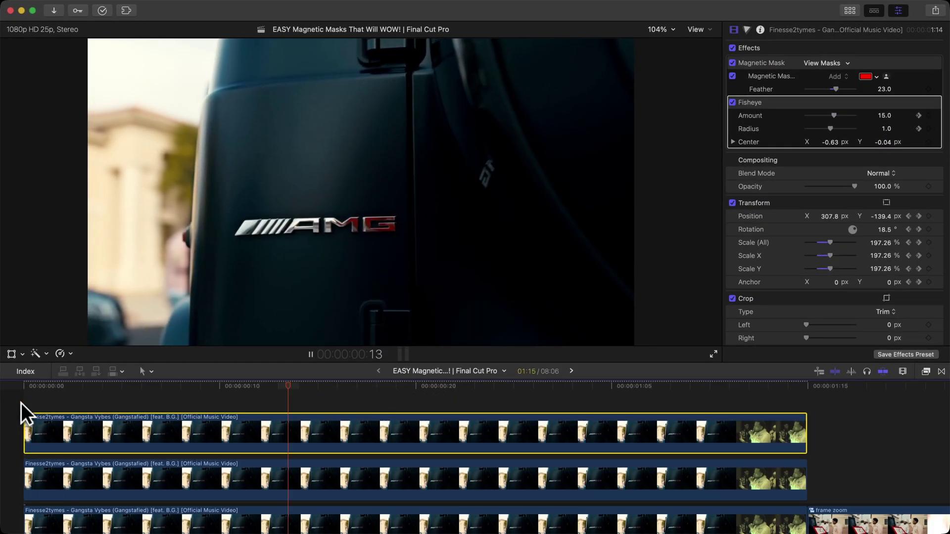
- Show the top clip's video animation, move the first Fisheye Amount keyframe earlier to about frame 7, and play it back
right_click(368, 426)
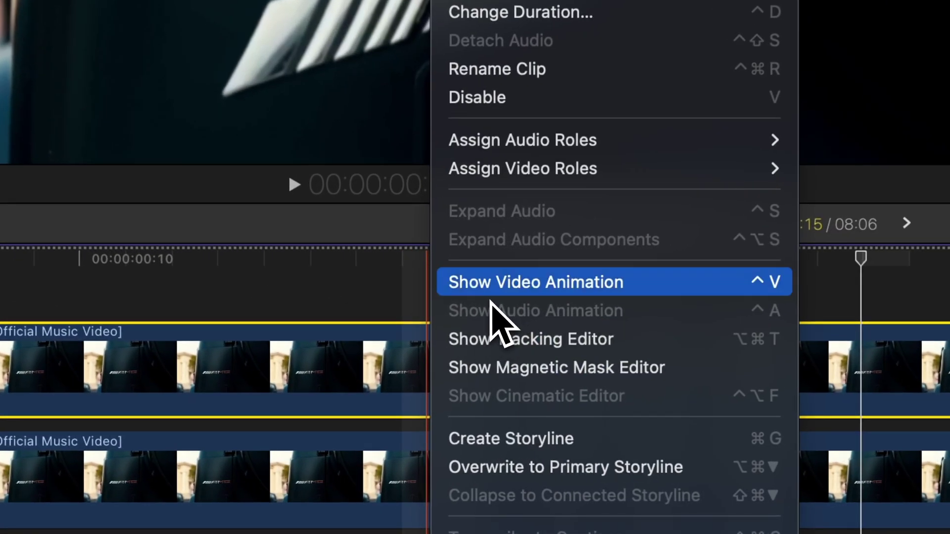
click(490, 295)
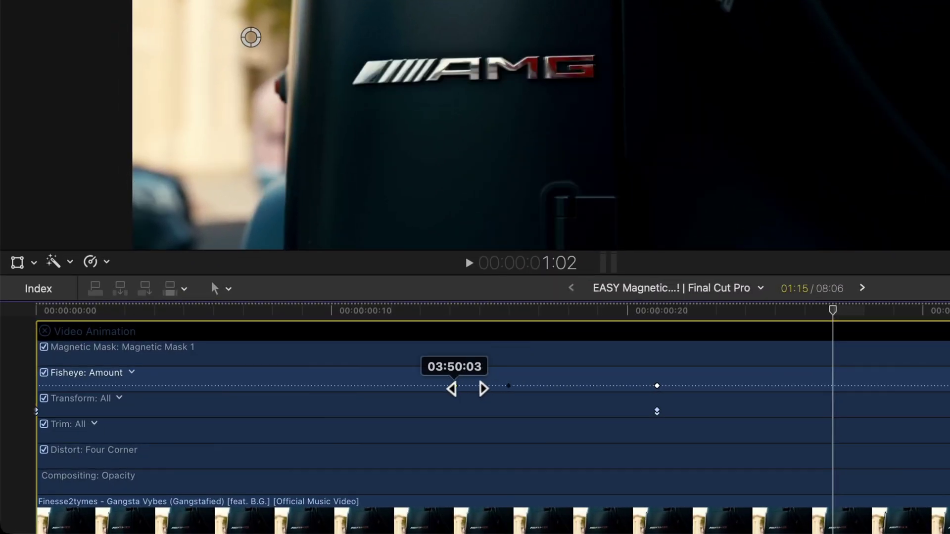
drag(467, 388, 141, 388)
key(space)
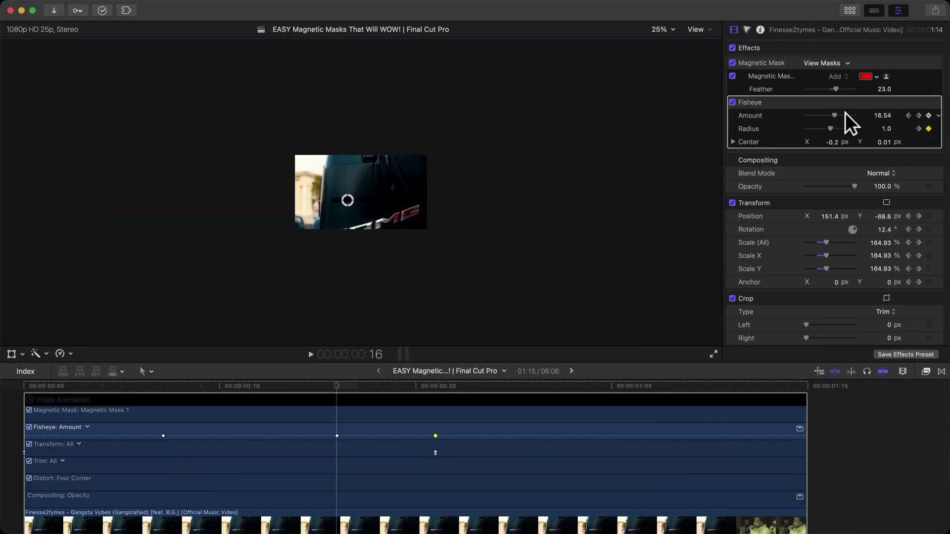
- Raise the Fisheye Amount to about 56.71 at the frame 7 keyframe, check the motion, and hide the clip's video animation
click(908, 115)
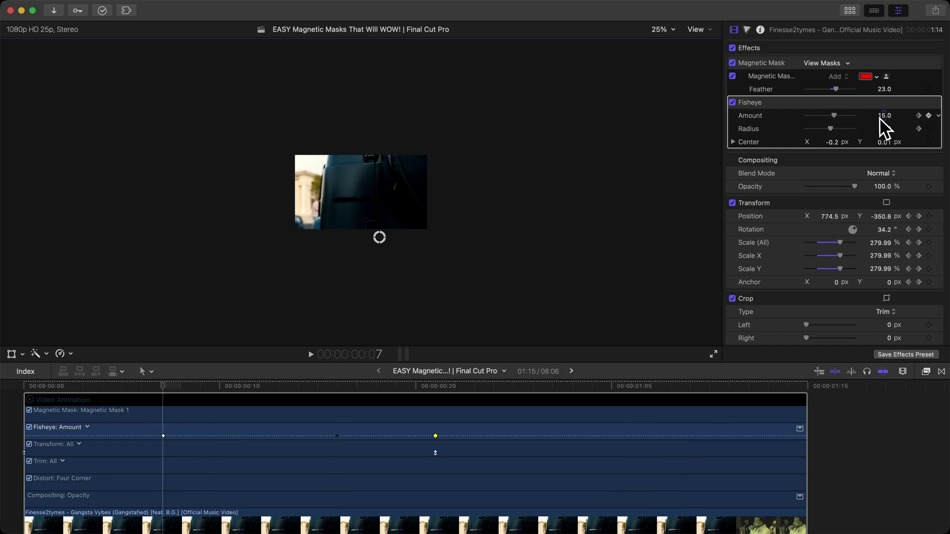
drag(852, 115, 839, 114)
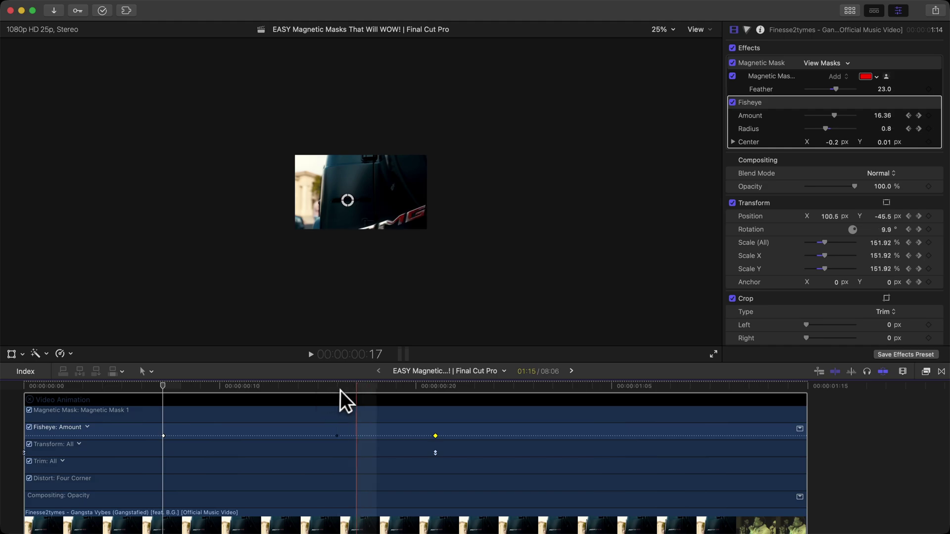
drag(384, 385, 402, 384)
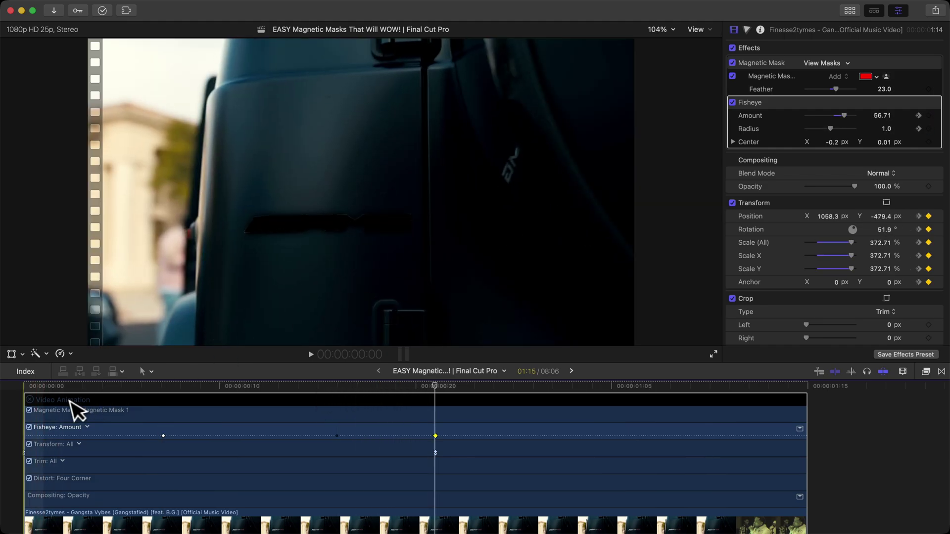
click(30, 400)
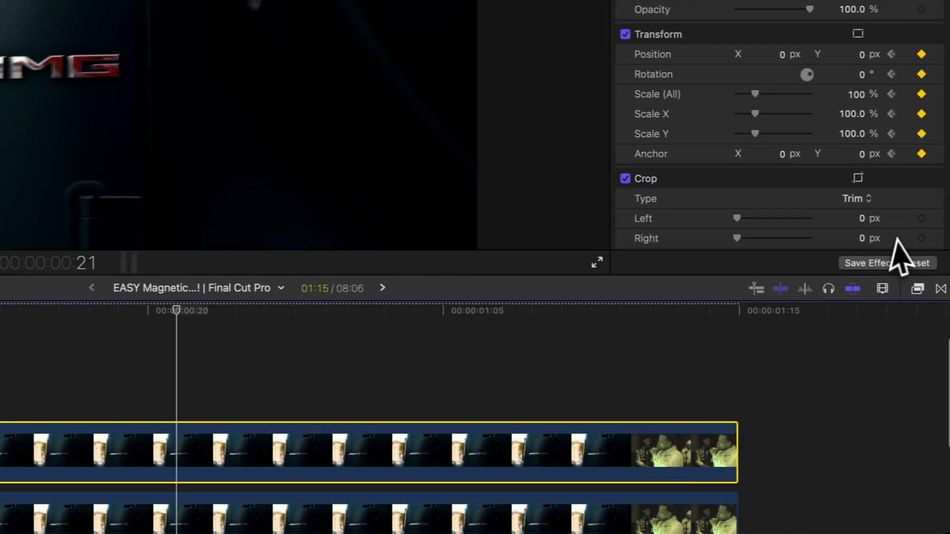
- Apply the Directional blur effect to the top clip and hide the effects browser
click(918, 288)
scroll(574, 396, up, 3)
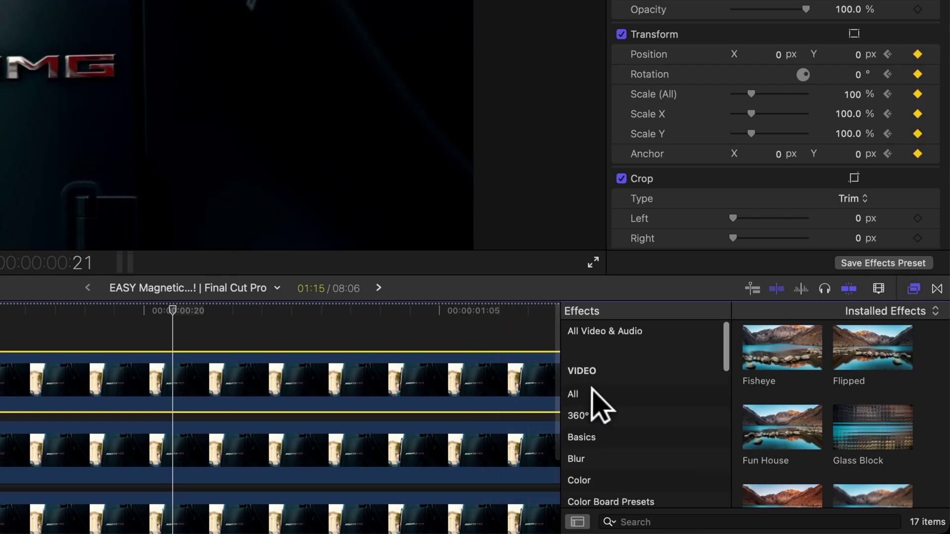
click(601, 453)
scroll(802, 383, up, 3)
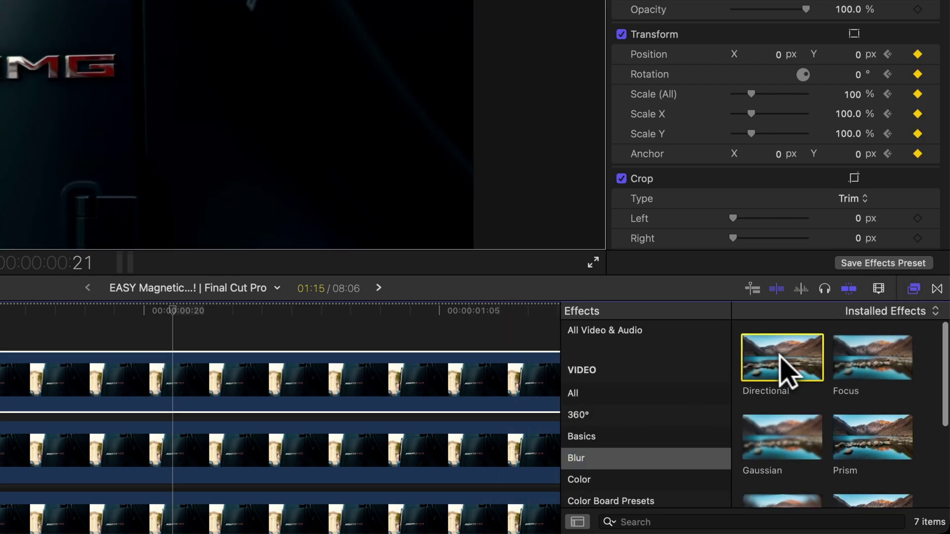
drag(795, 371, 279, 369)
drag(453, 379, 542, 378)
click(925, 371)
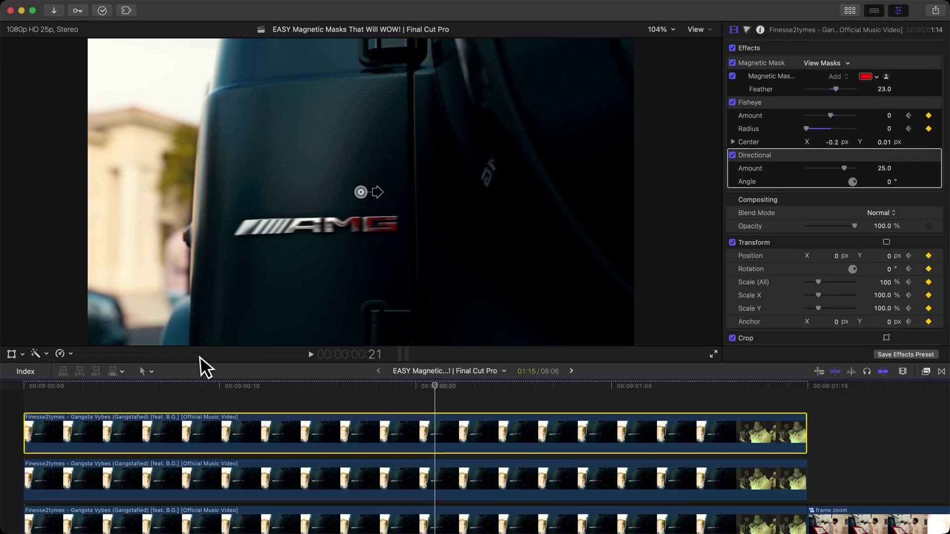
- Set the Directional blur to an Amount of 72.4 and an Angle of 123.5°, and keyframe it at frame 14
click(162, 385)
click(419, 386)
drag(375, 188, 349, 175)
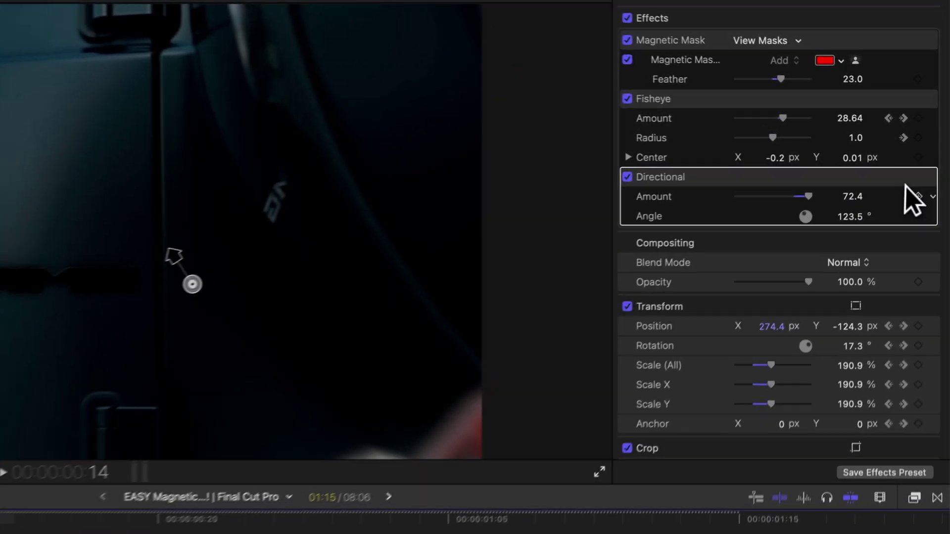
click(928, 168)
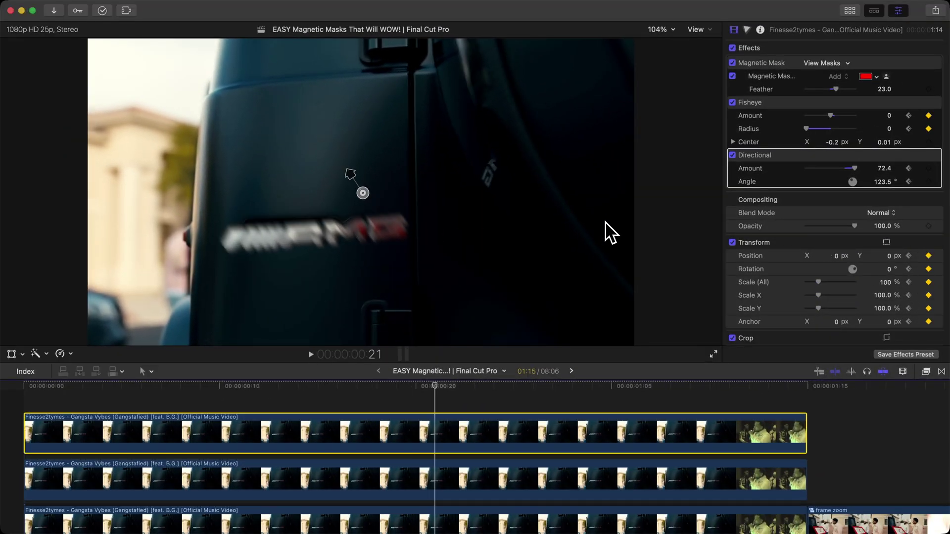
- Lower the Directional Amount at frame 21 to clear the badge's blur, and play back the group final clip
drag(856, 168, 656, 165)
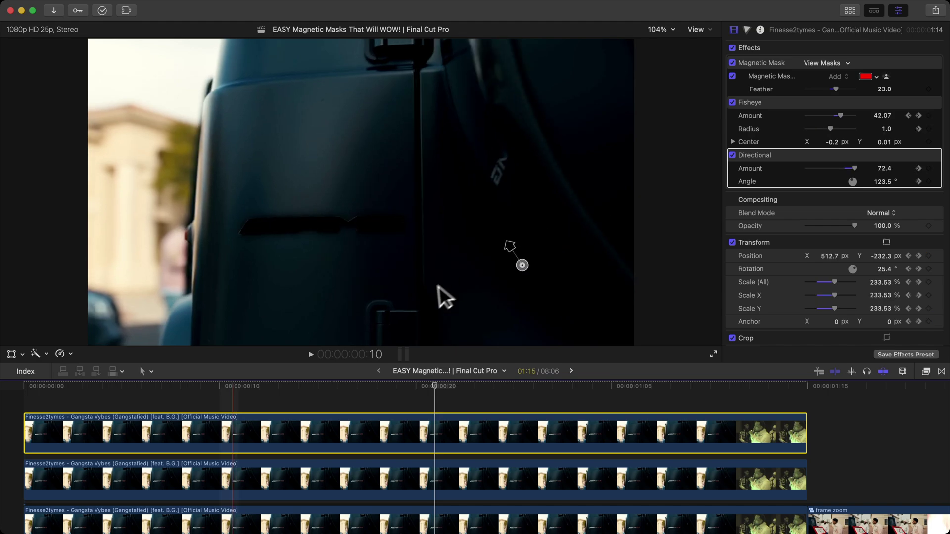
key(space)
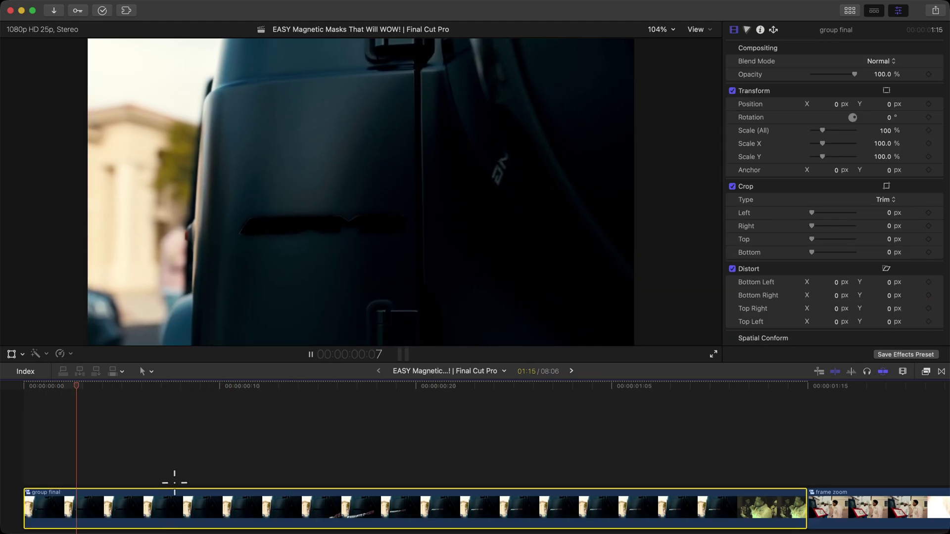
key(space)
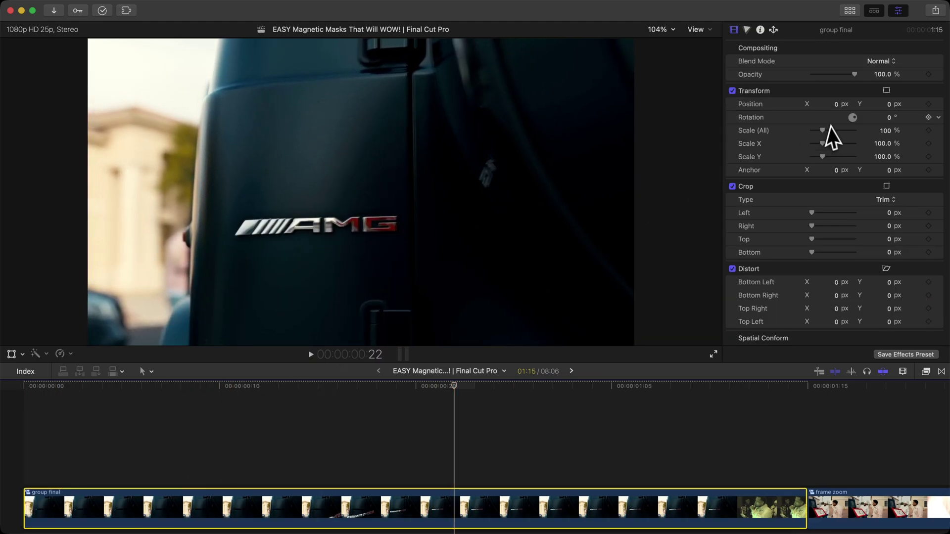
- Add the Effect 9VXK title from motionVFX Freebies above the group final clip, spanning the clip's full length
click(849, 11)
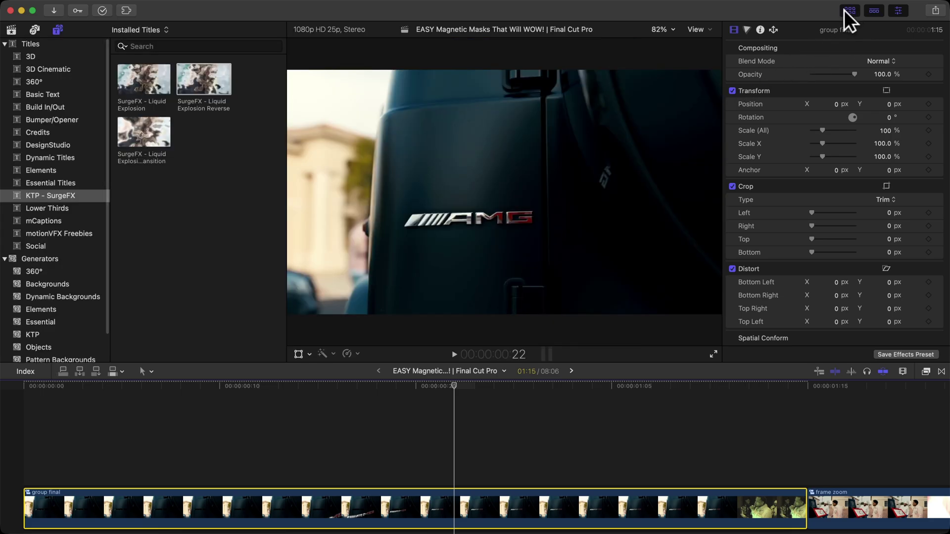
click(187, 213)
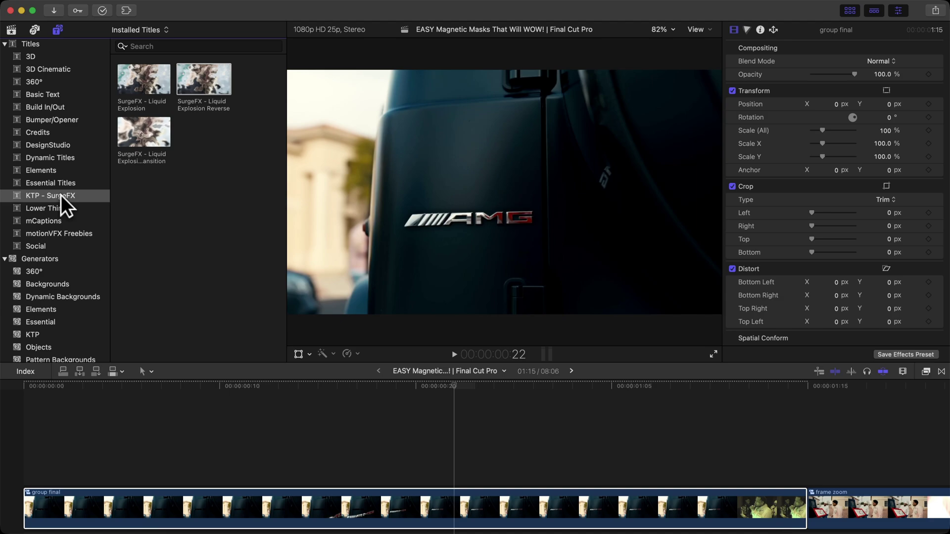
scroll(49, 242, down, 2)
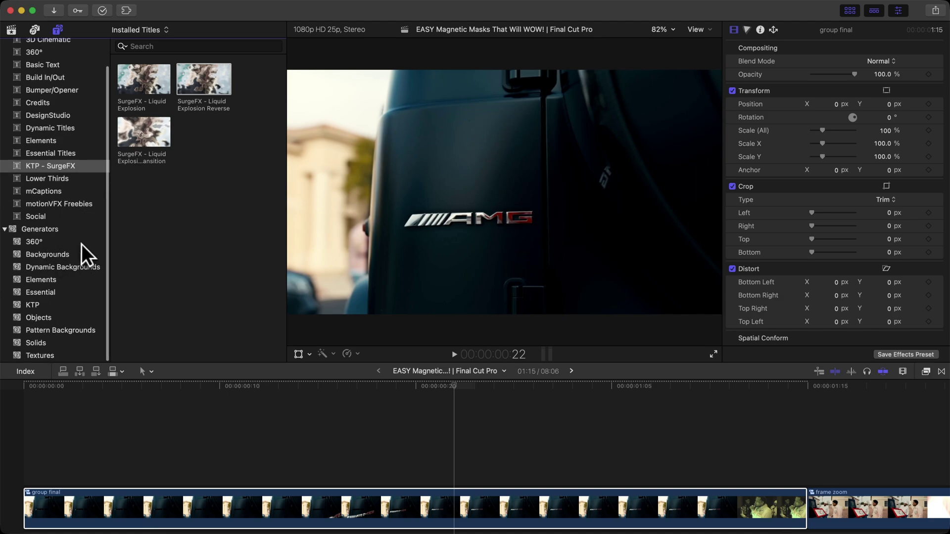
scroll(73, 260, up, 2)
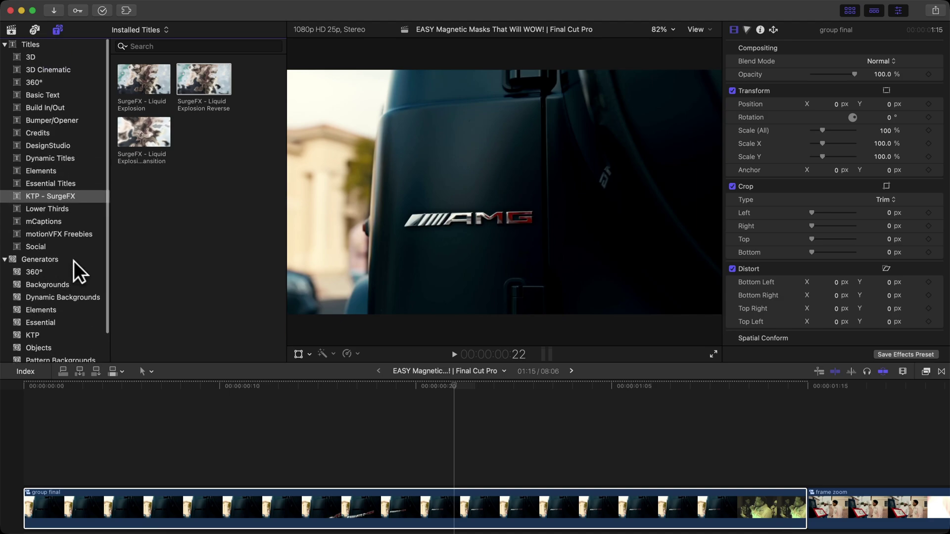
click(67, 230)
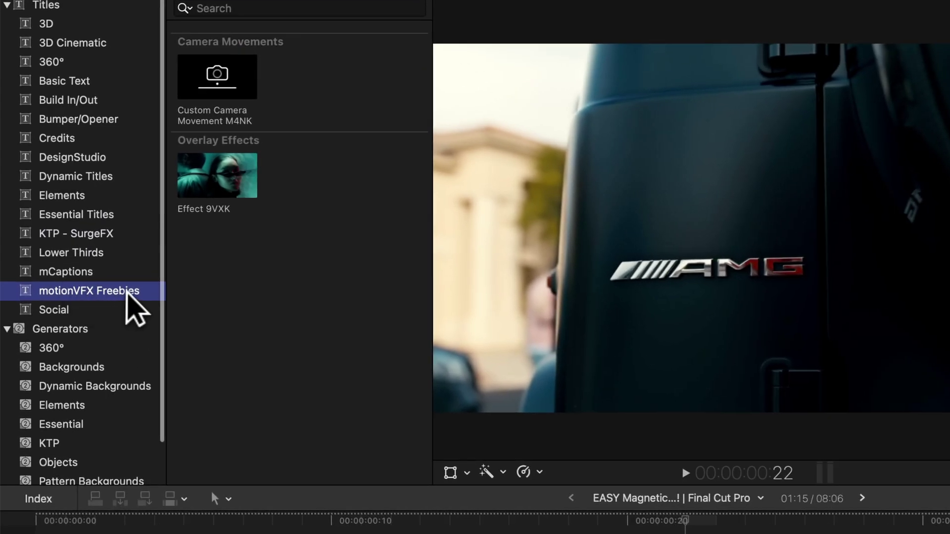
click(216, 182)
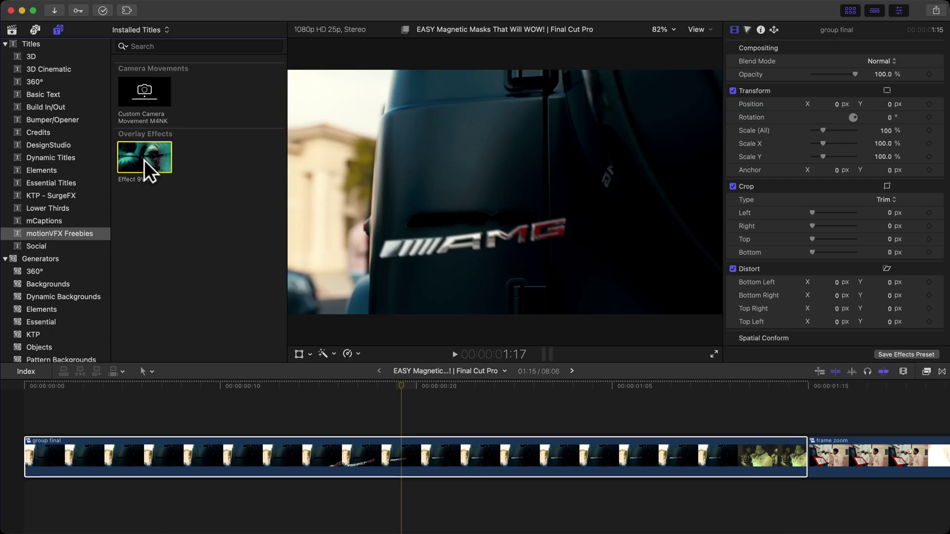
drag(144, 159, 144, 344)
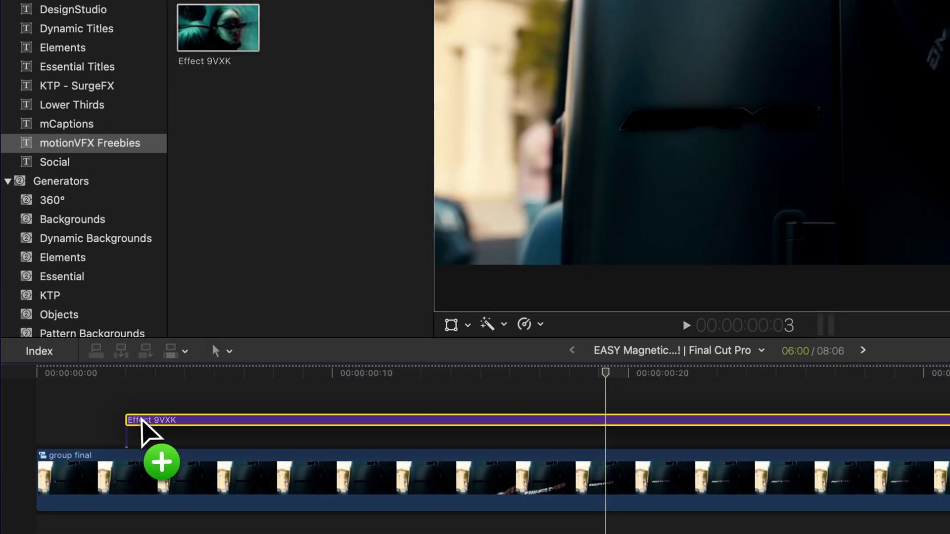
drag(142, 419, 57, 435)
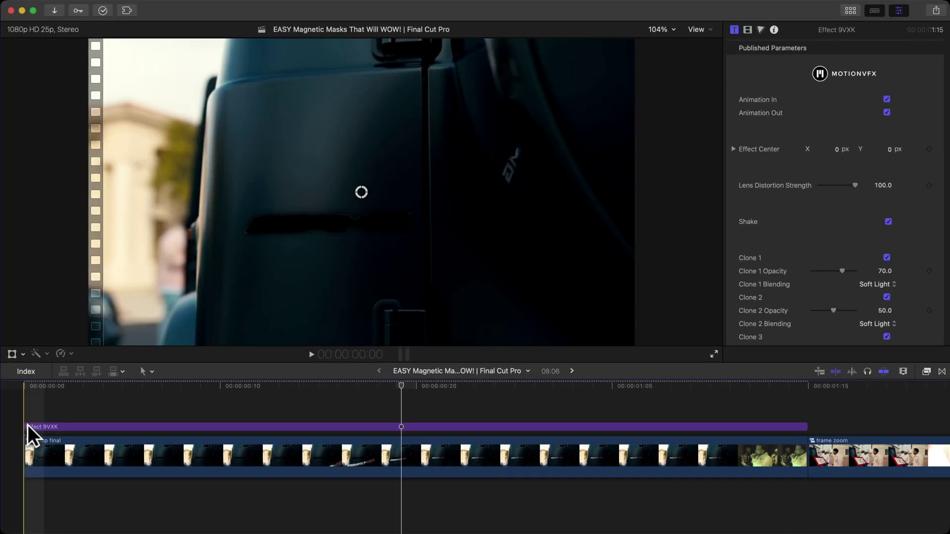
- Trim the start of Effect 9VXK to frame 15, making it 1:00 long, and play back the result
drag(27, 427, 321, 424)
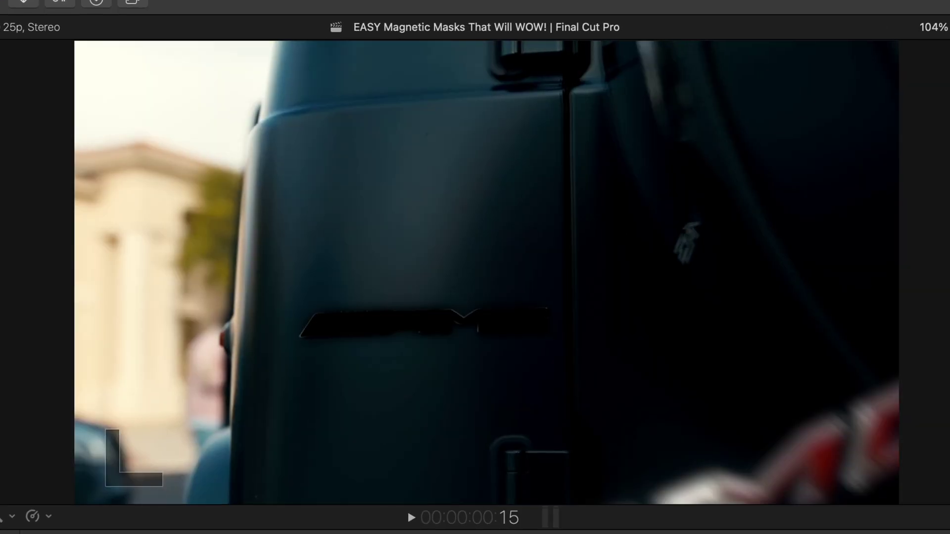
key(space)
key(space)
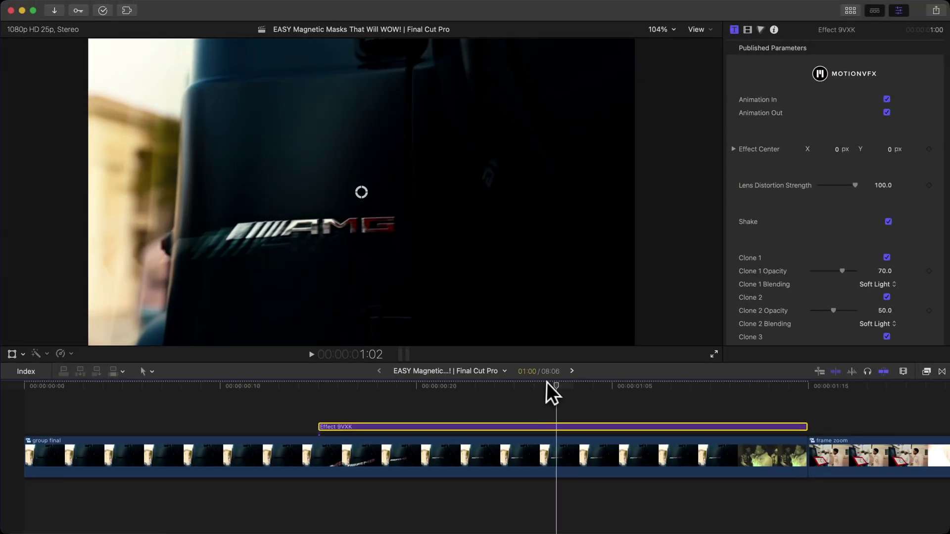
- Turn off Clone 1, Clone 2 and Clone 3 in Effect 9VXK and play the badge animation
scroll(898, 123, up, 2)
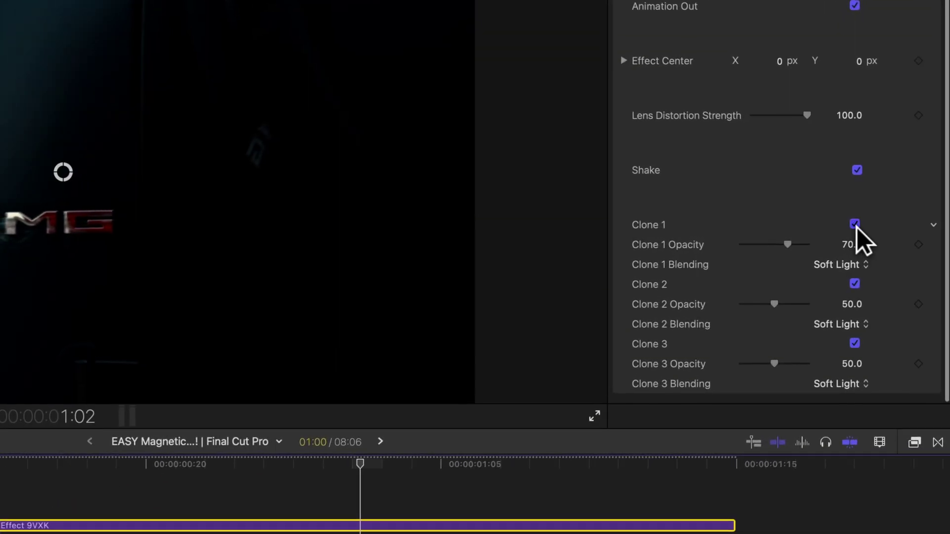
click(886, 226)
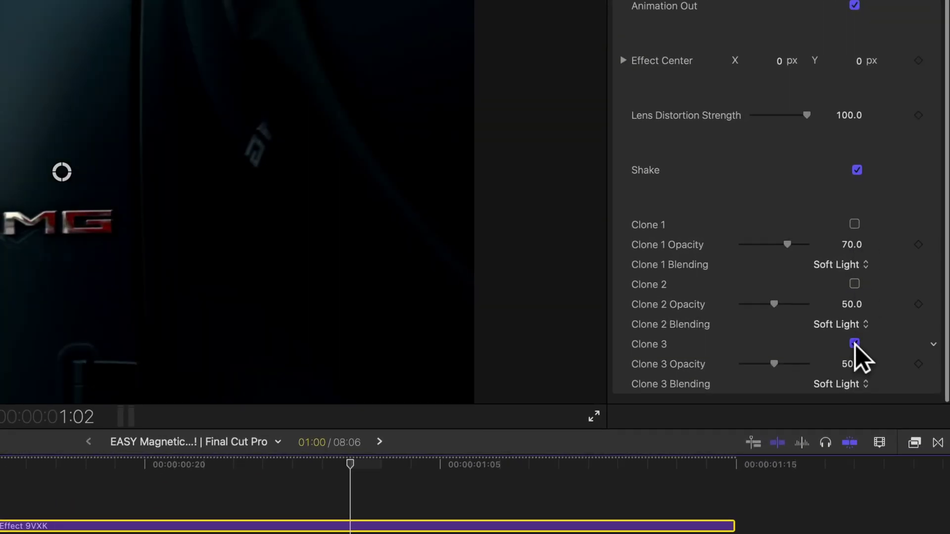
scroll(836, 223, up, 3)
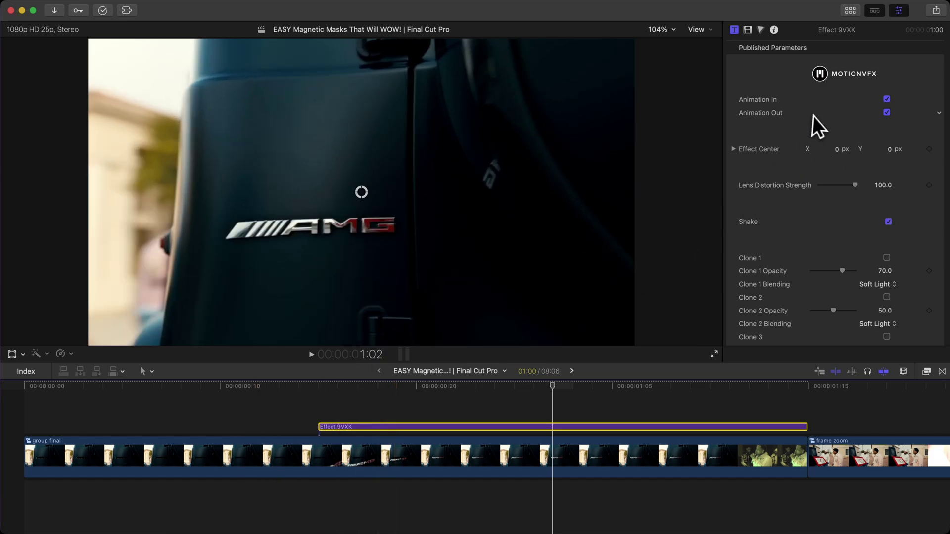
key(space)
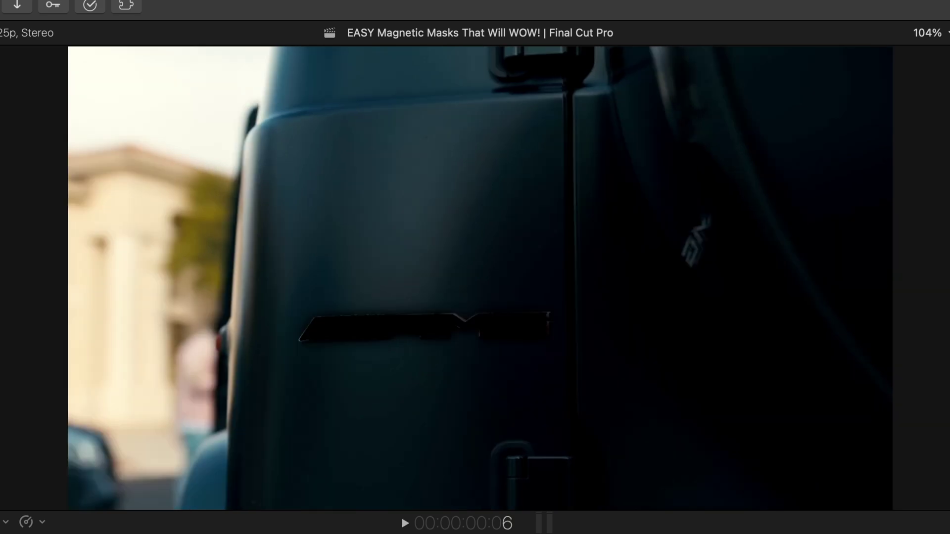
key(space)
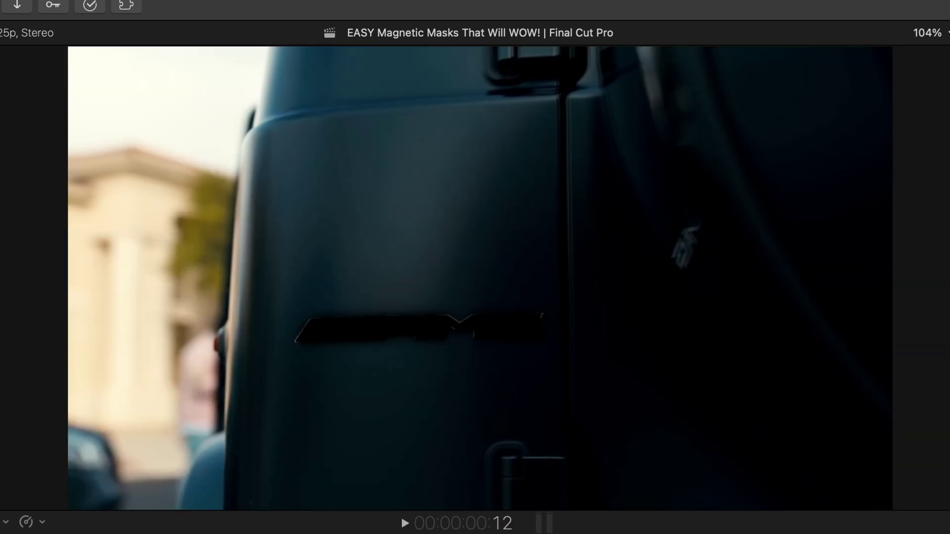